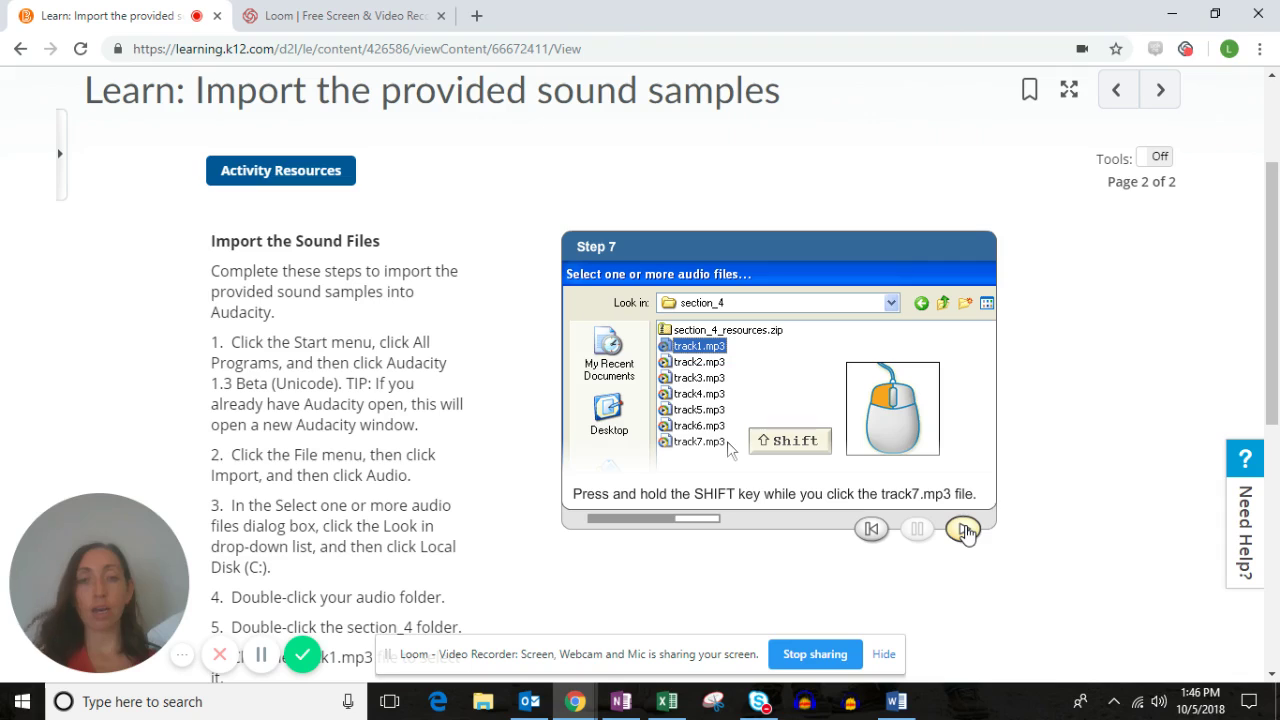
# - Advance the import demonstration past selecting track1 to track7 and opening the files
pyautogui.click(964, 530)
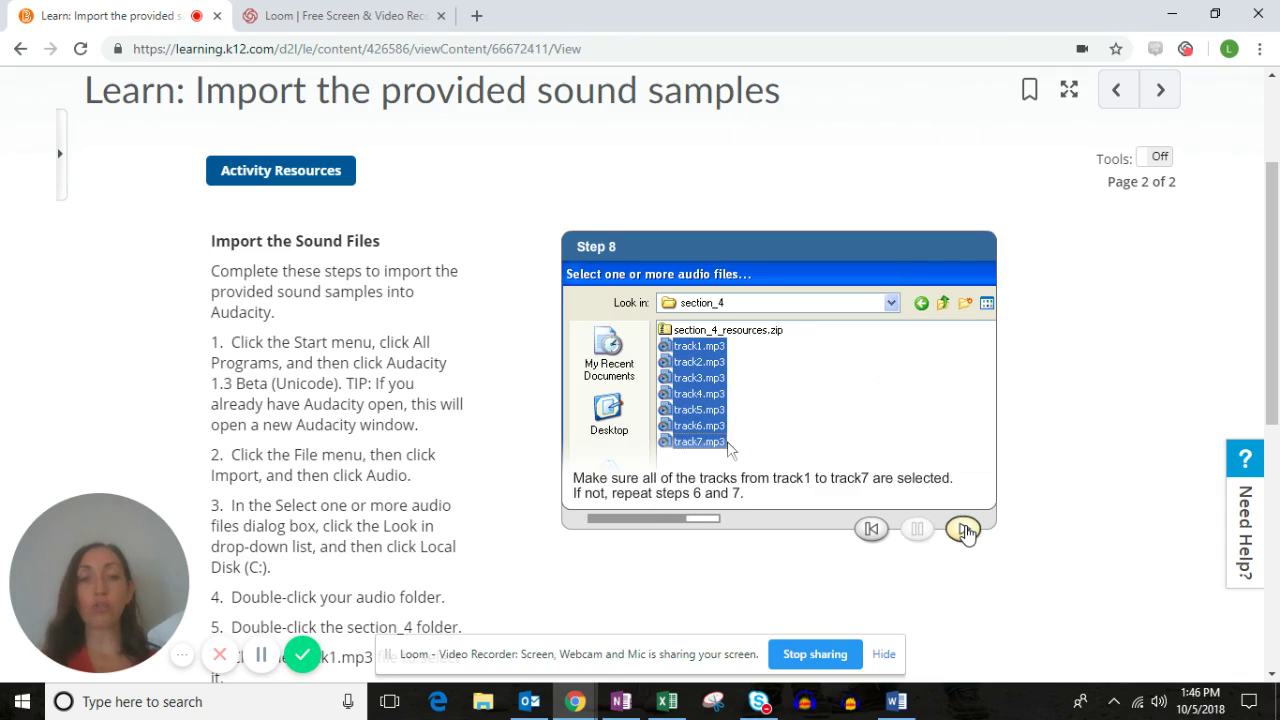
pyautogui.click(964, 530)
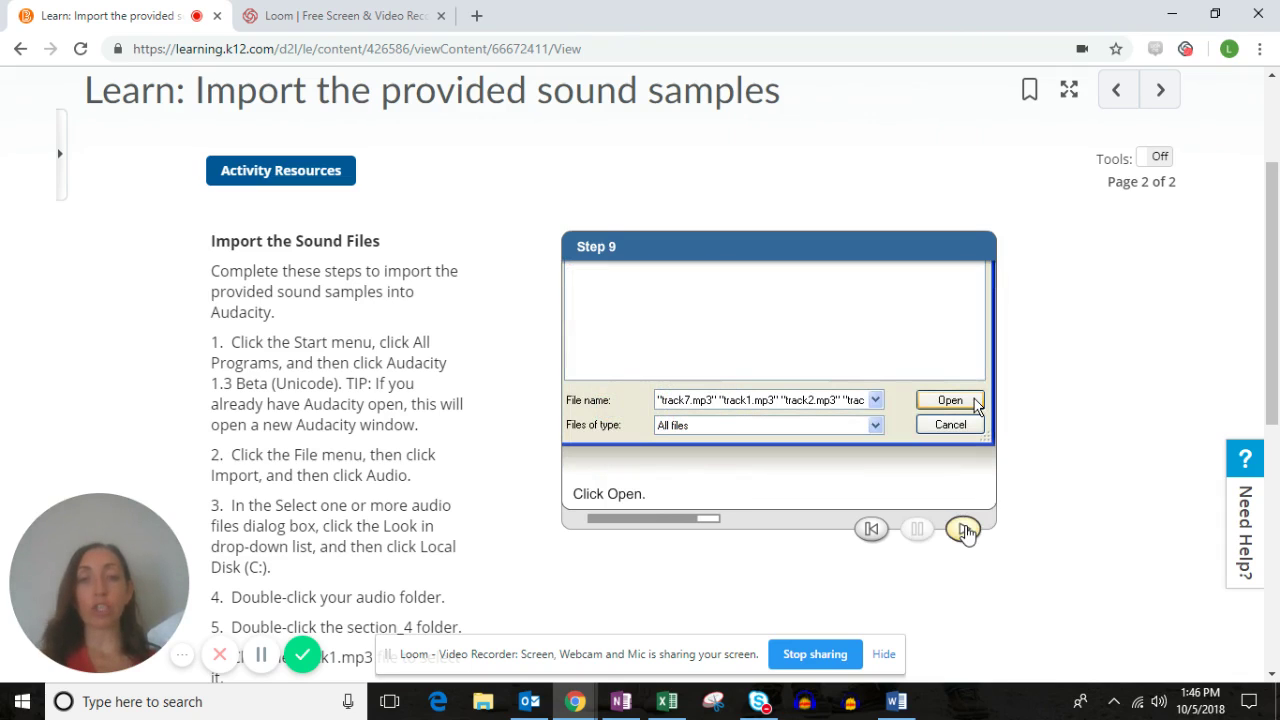
pyautogui.click(964, 530)
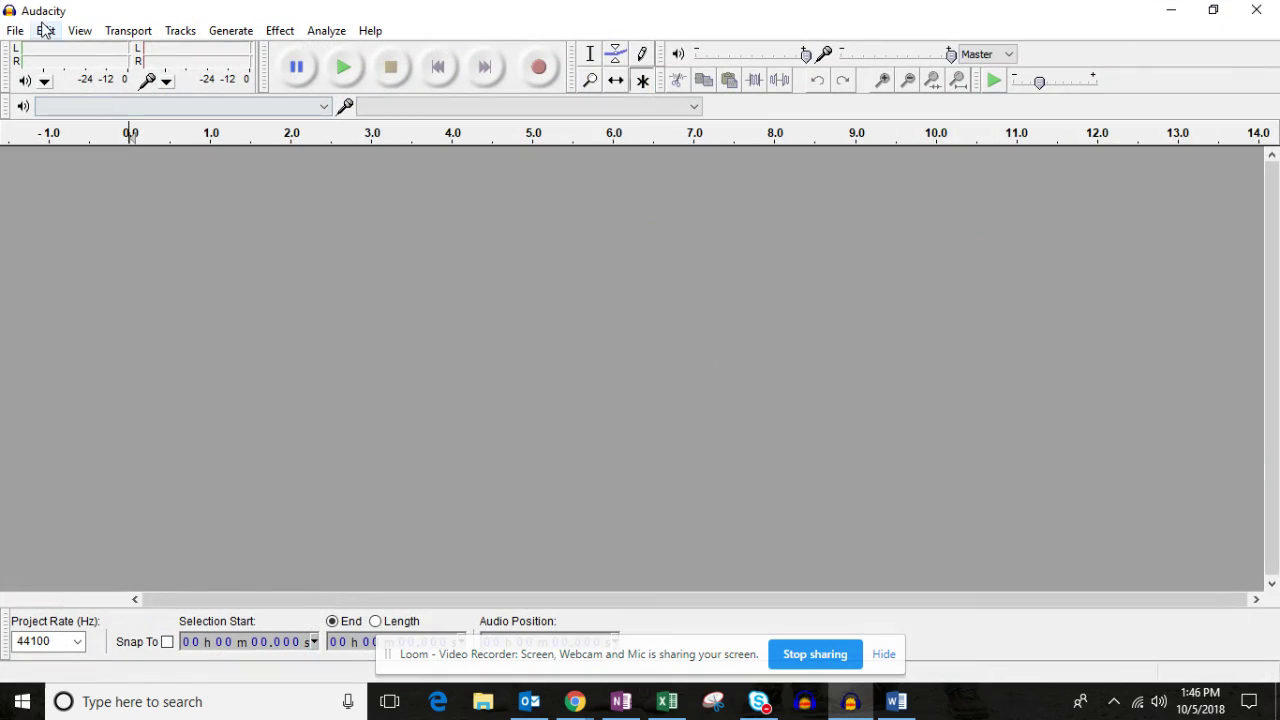
# - In Audacity, start an audio import and browse through Documents, Courses, Audio Engineering and TCH026_Audio_Engineering_Resources to the section_4 (Unit 5) folder
pyautogui.click(14, 31)
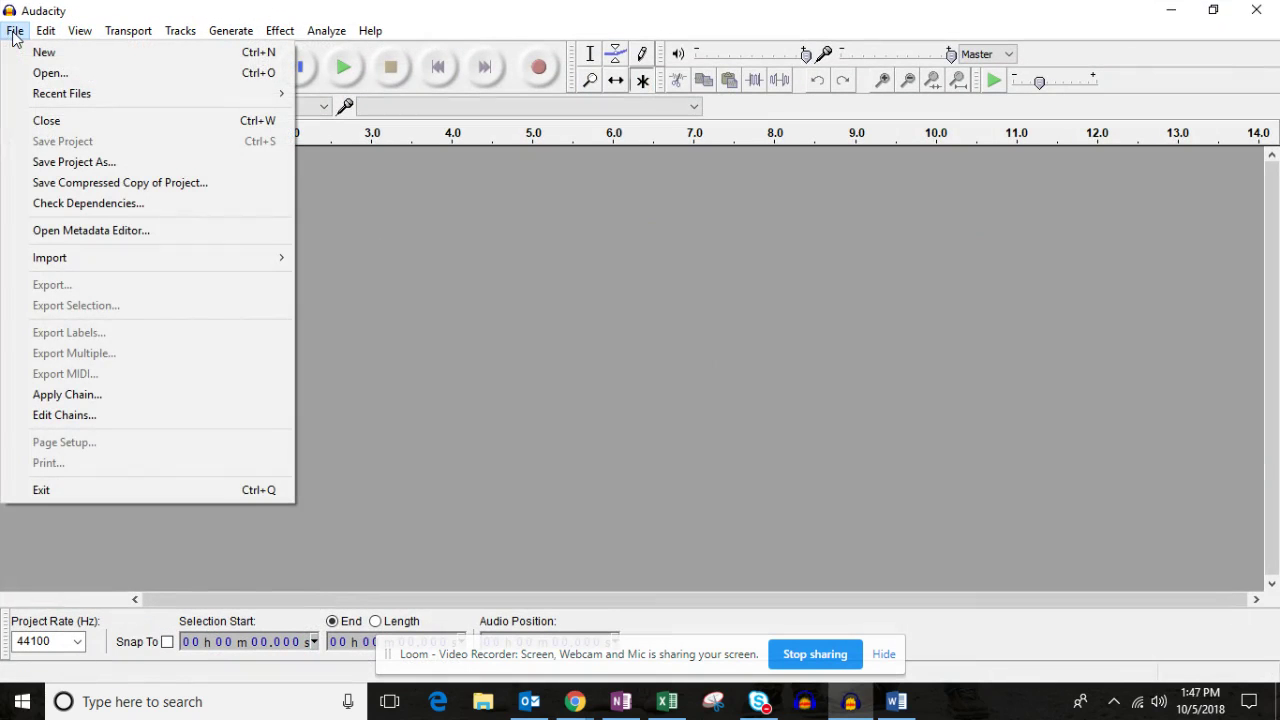
pyautogui.moveTo(108, 260)
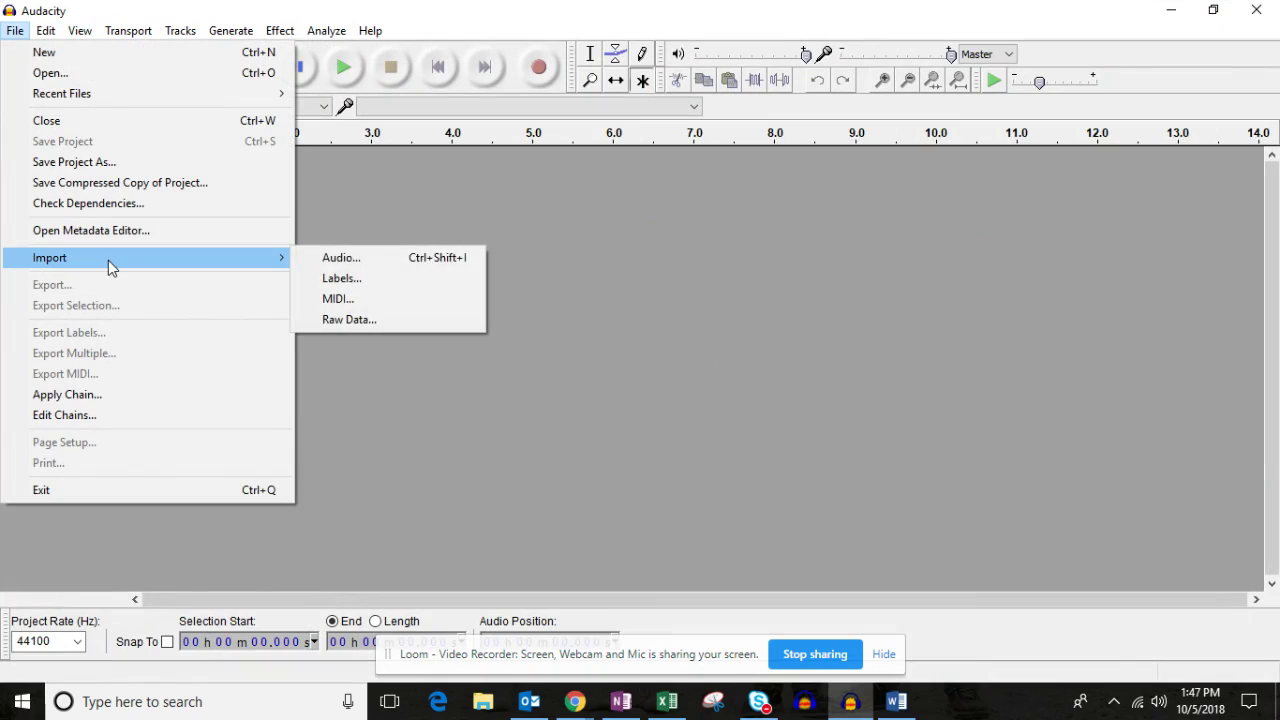
pyautogui.click(323, 258)
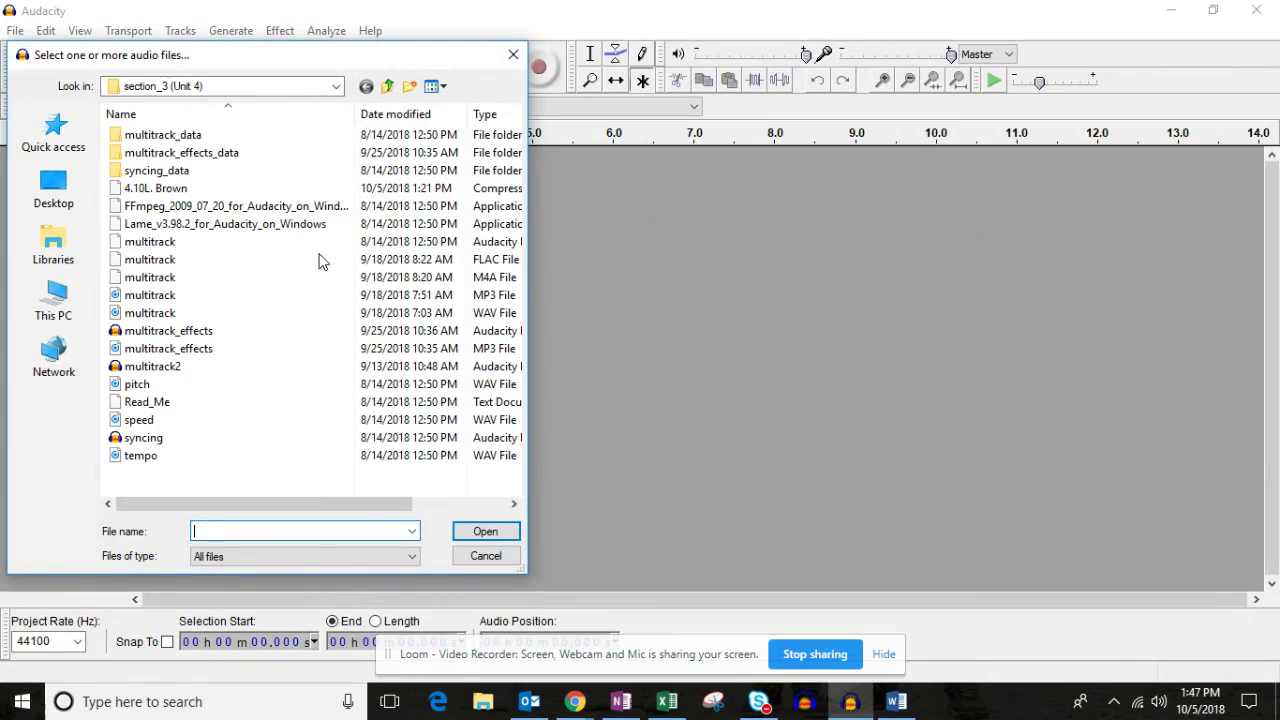
pyautogui.click(55, 302)
pyautogui.doubleClick(171, 240)
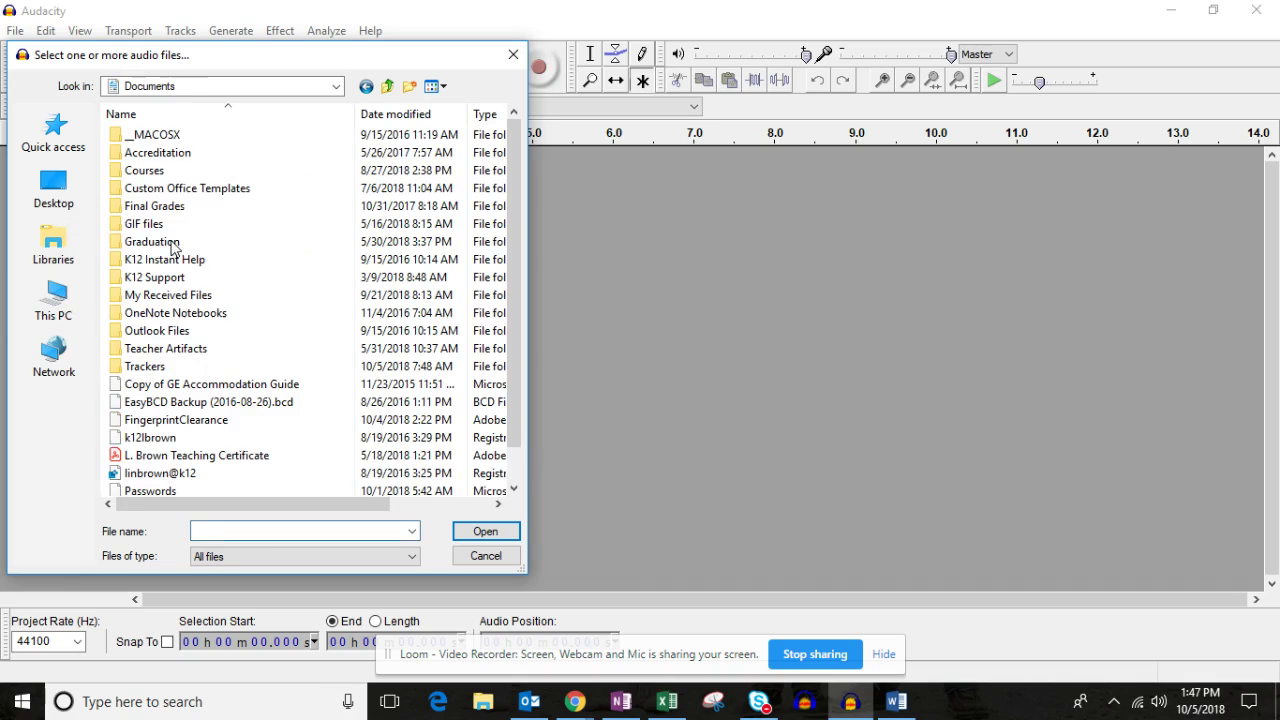
pyautogui.doubleClick(163, 172)
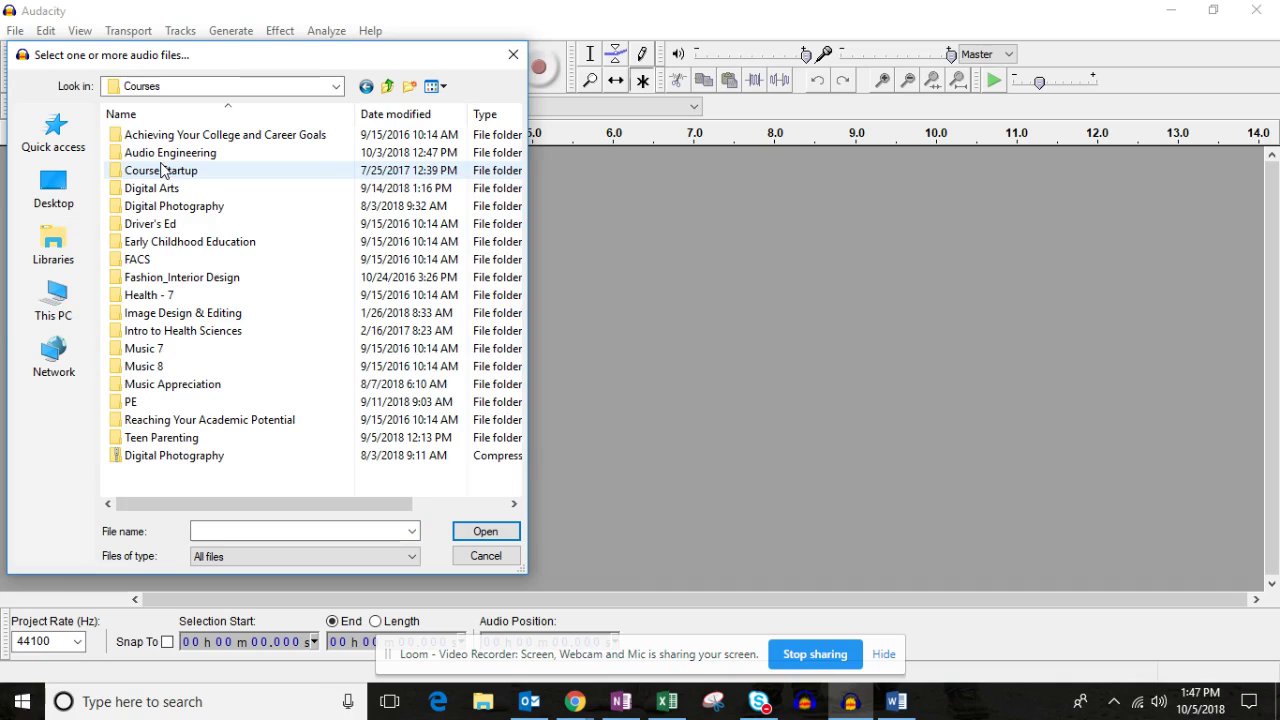
pyautogui.doubleClick(167, 153)
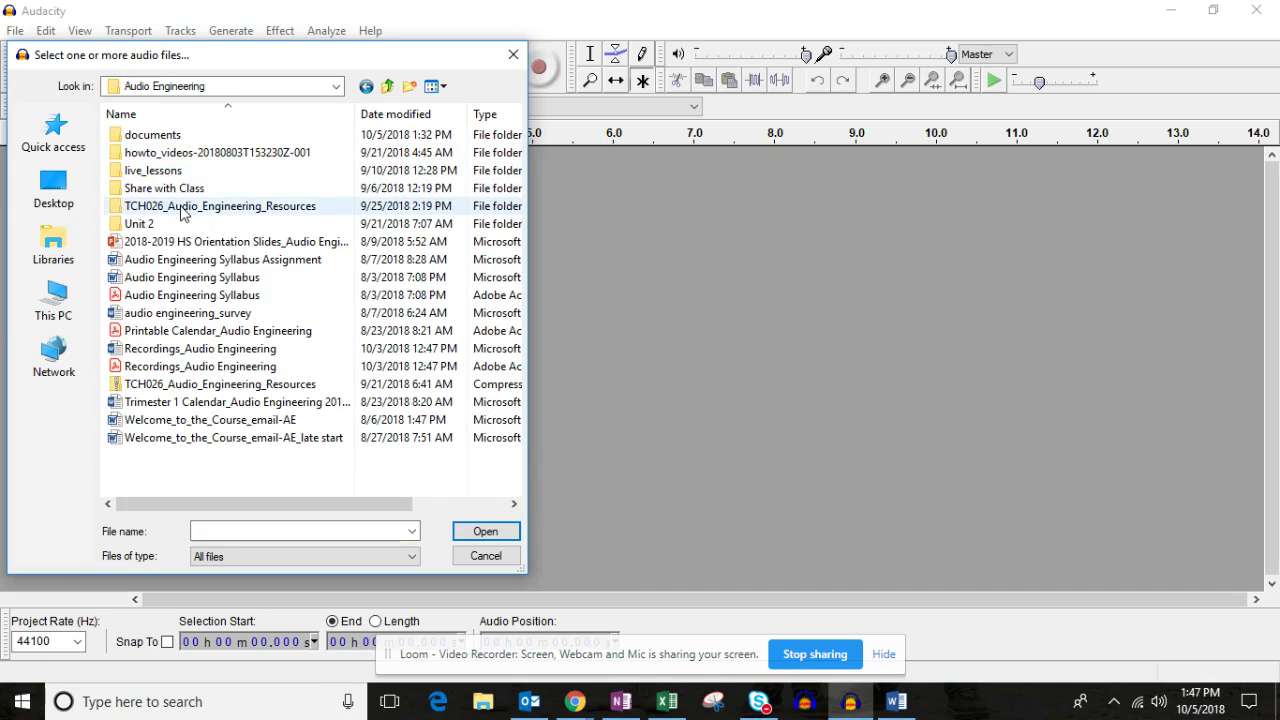
pyautogui.doubleClick(181, 207)
pyautogui.doubleClick(181, 207)
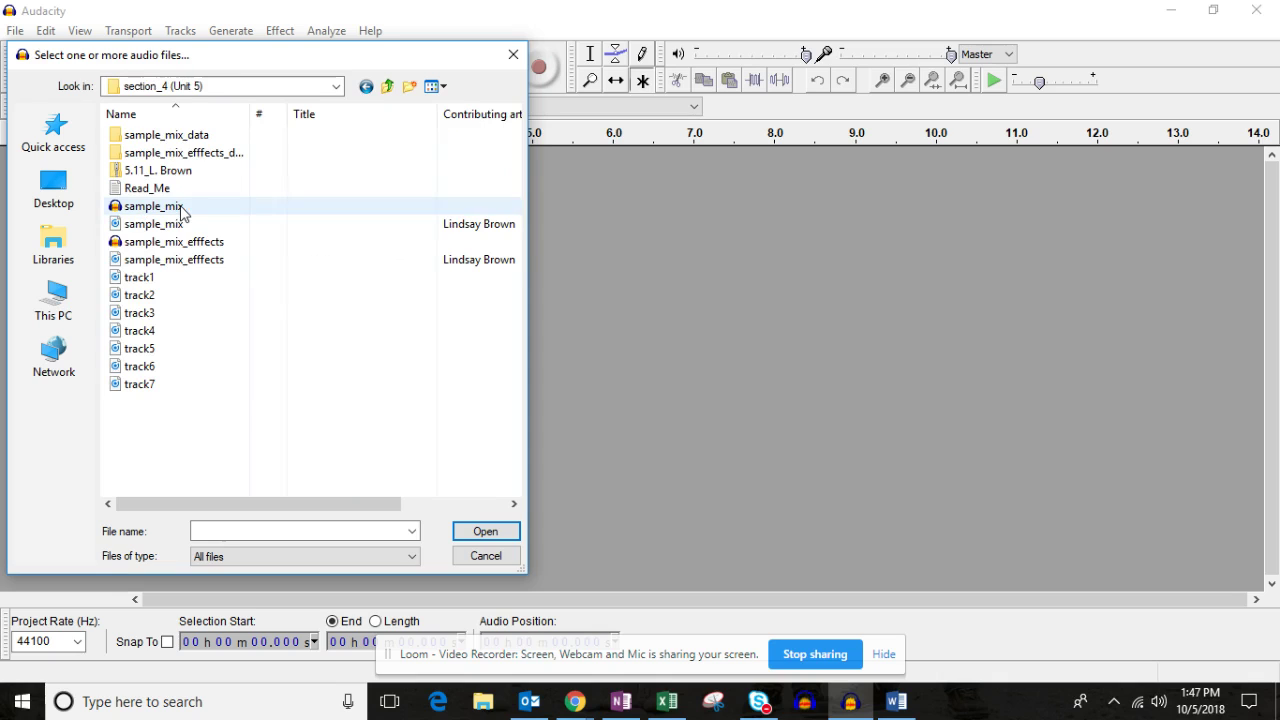
# - Select the files track1 through track7 and import them all into the project
pyautogui.click(165, 281)
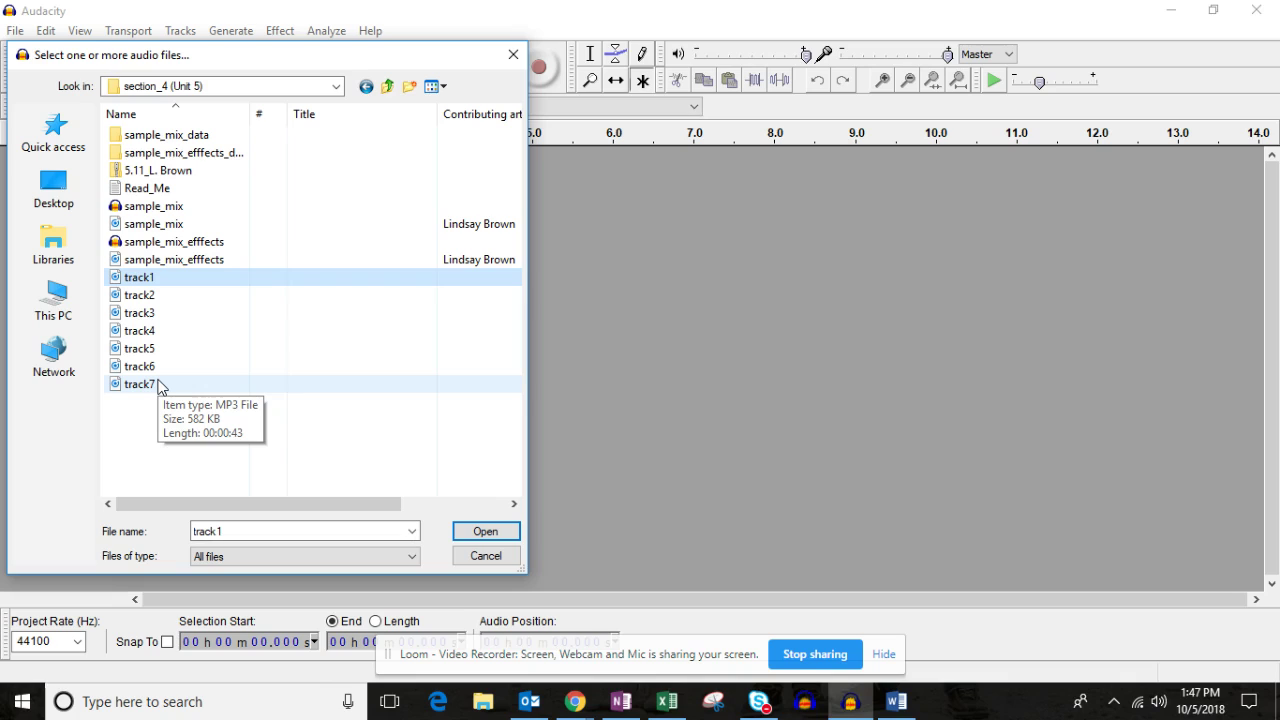
pyautogui.keyDown('shift'); pyautogui.click(158, 386); pyautogui.keyUp('shift')
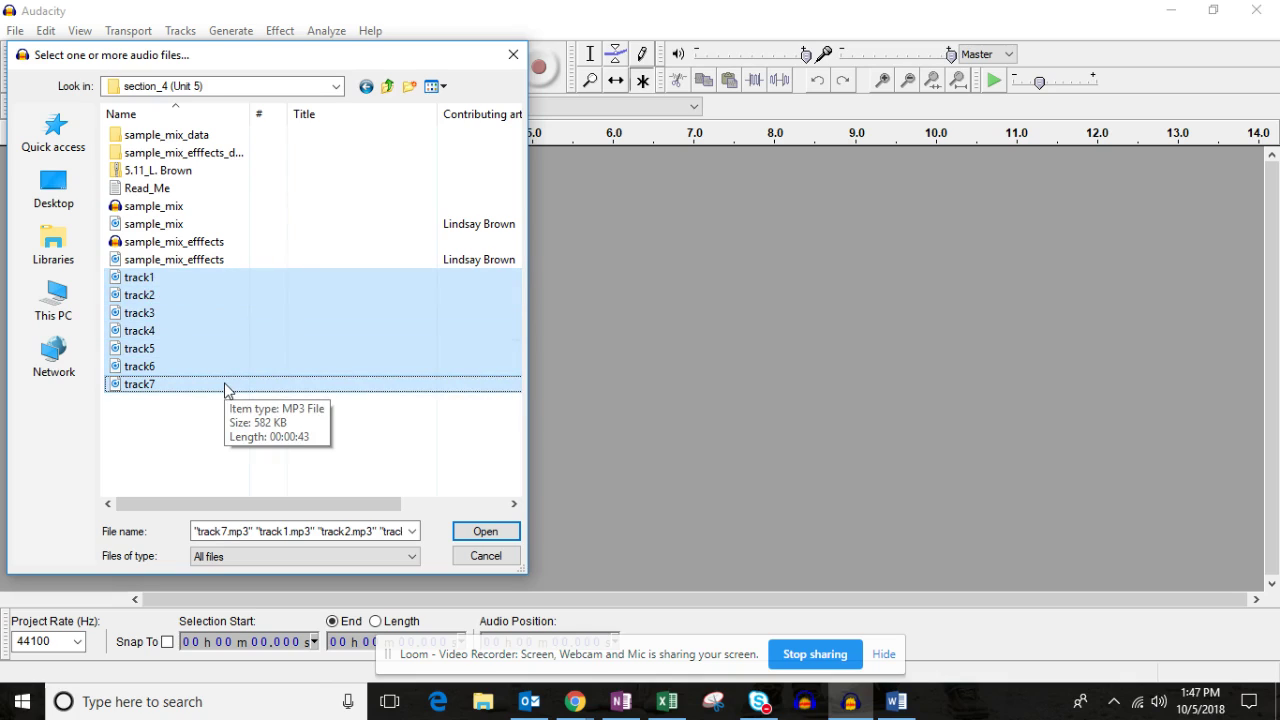
pyautogui.click(467, 535)
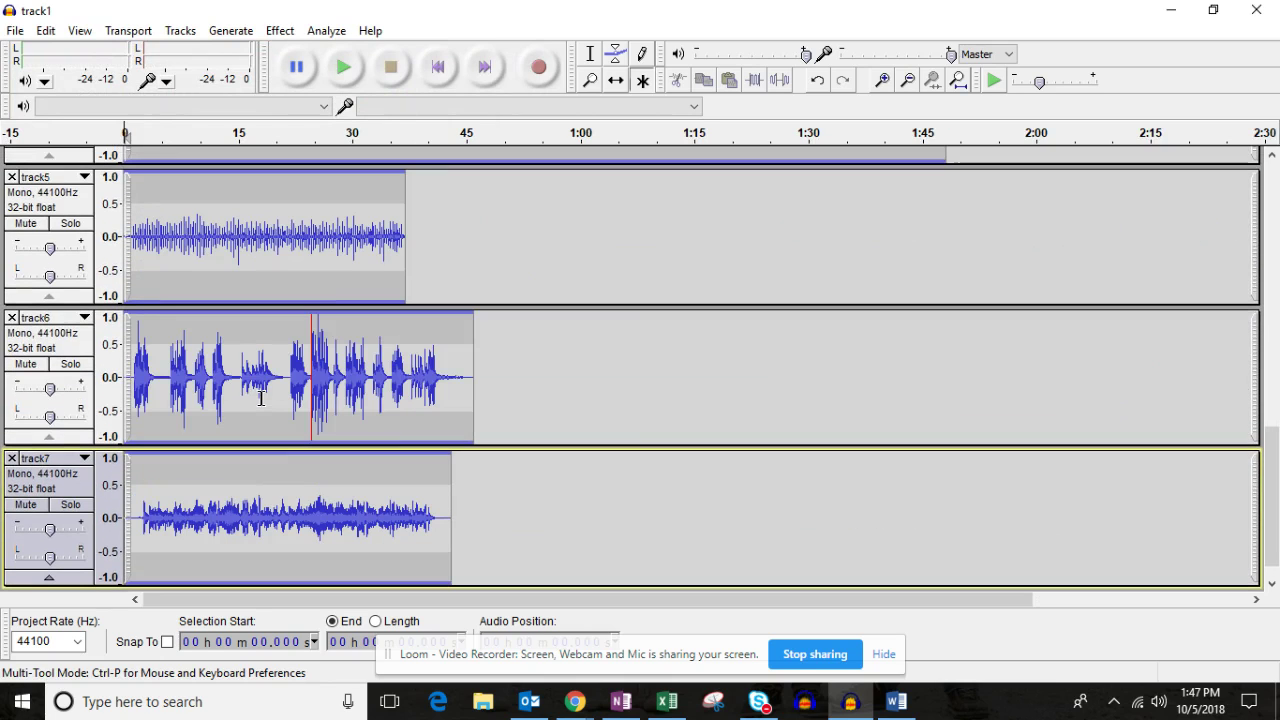
# - Look over the waveforms of all imported tracks, from track1 down to track7
pyautogui.scroll(10, 260, 400)
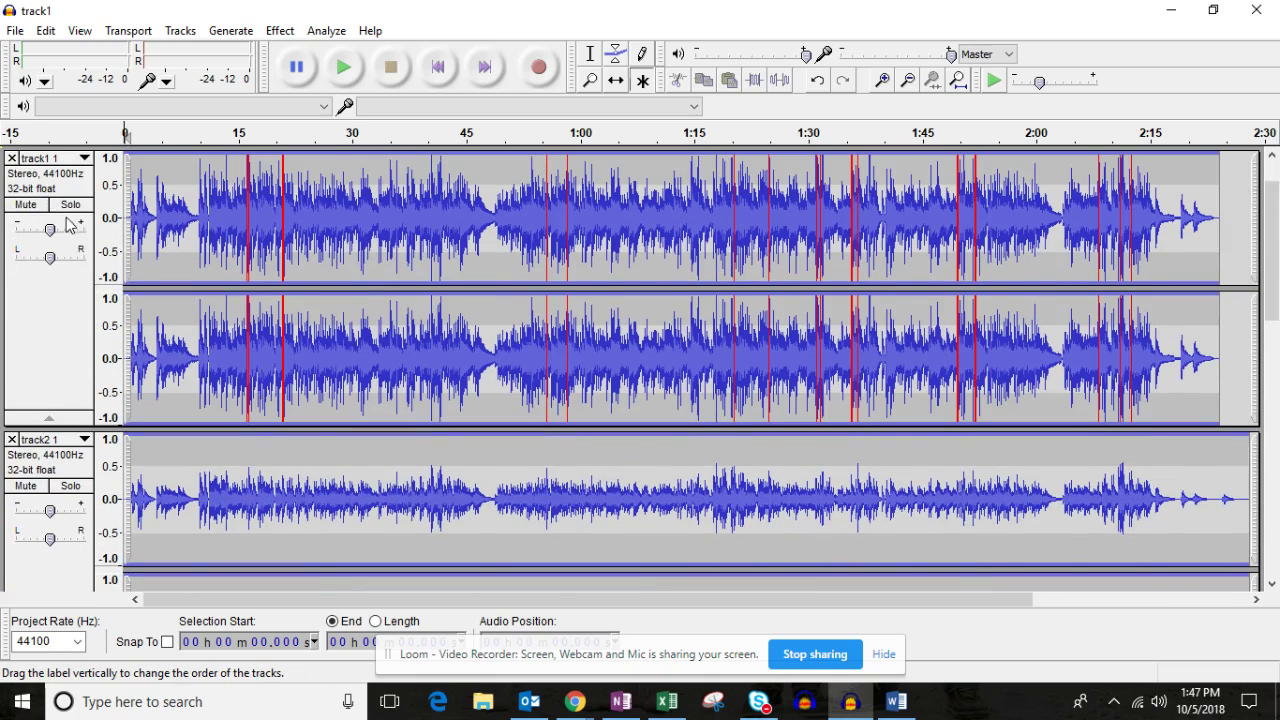
pyautogui.scroll(-5, 69, 223)
pyautogui.scroll(-5, 98, 302)
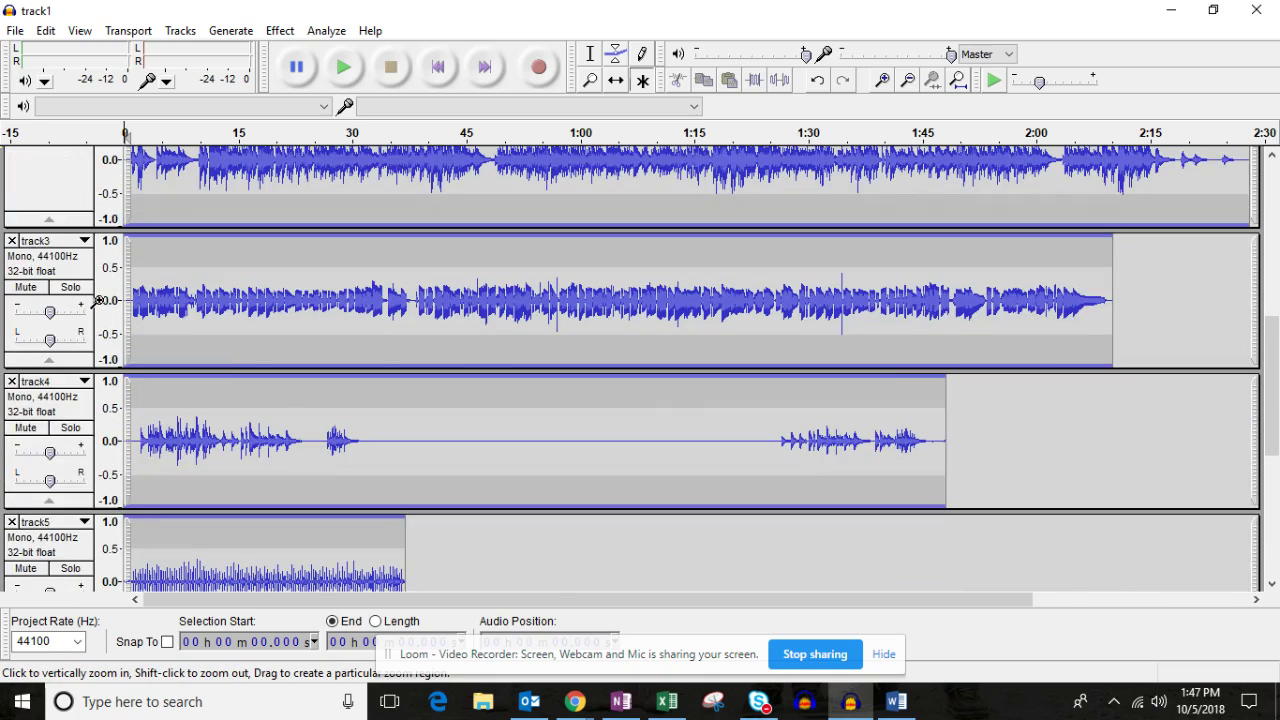
pyautogui.scroll(-2, 115, 355)
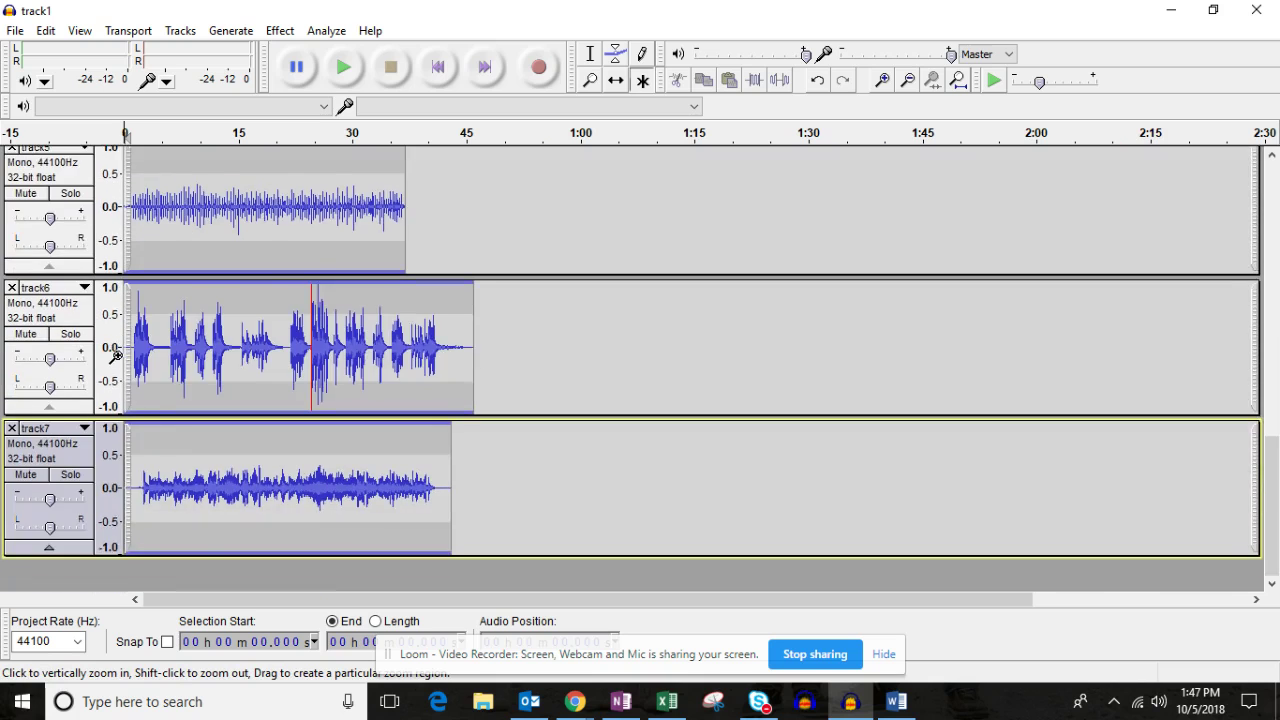
pyautogui.scroll(8, 151, 401)
pyautogui.scroll(3, 151, 401)
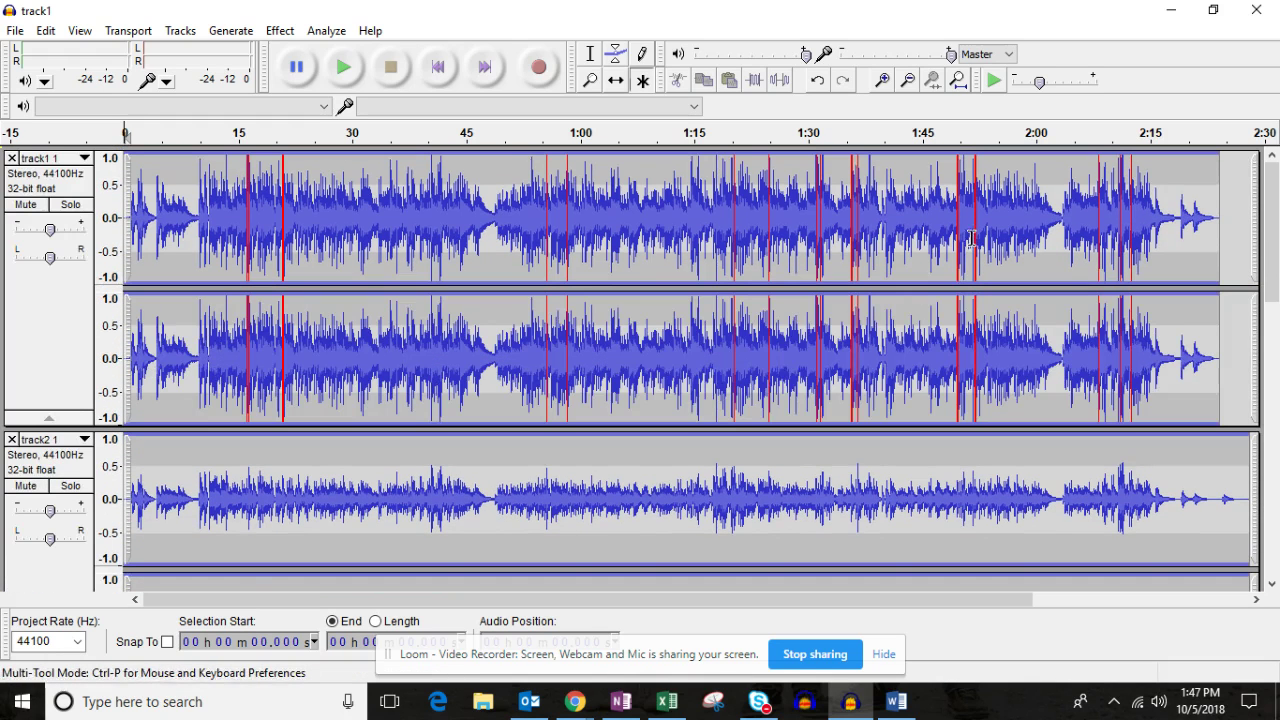
# - Return to the course page in Chrome and open the 5.05: Mix Samples lesson overview
pyautogui.click(1168, 12)
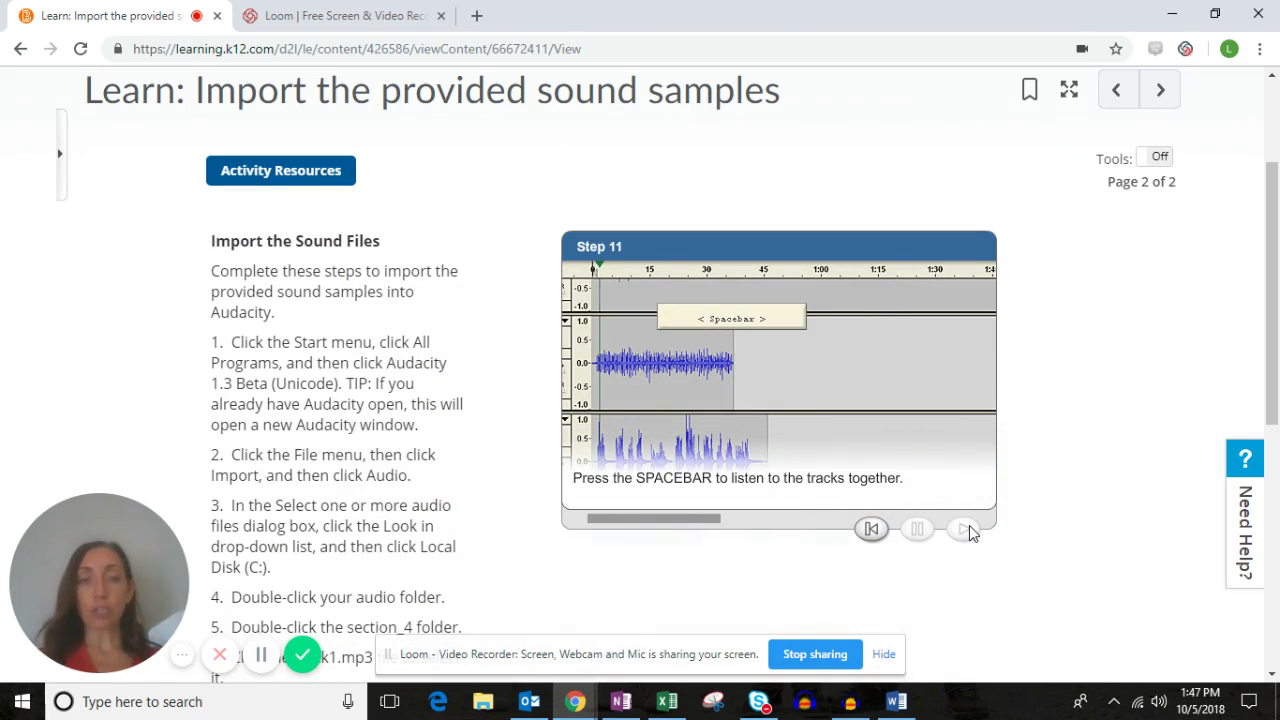
pyautogui.scroll(3, 1020, 303)
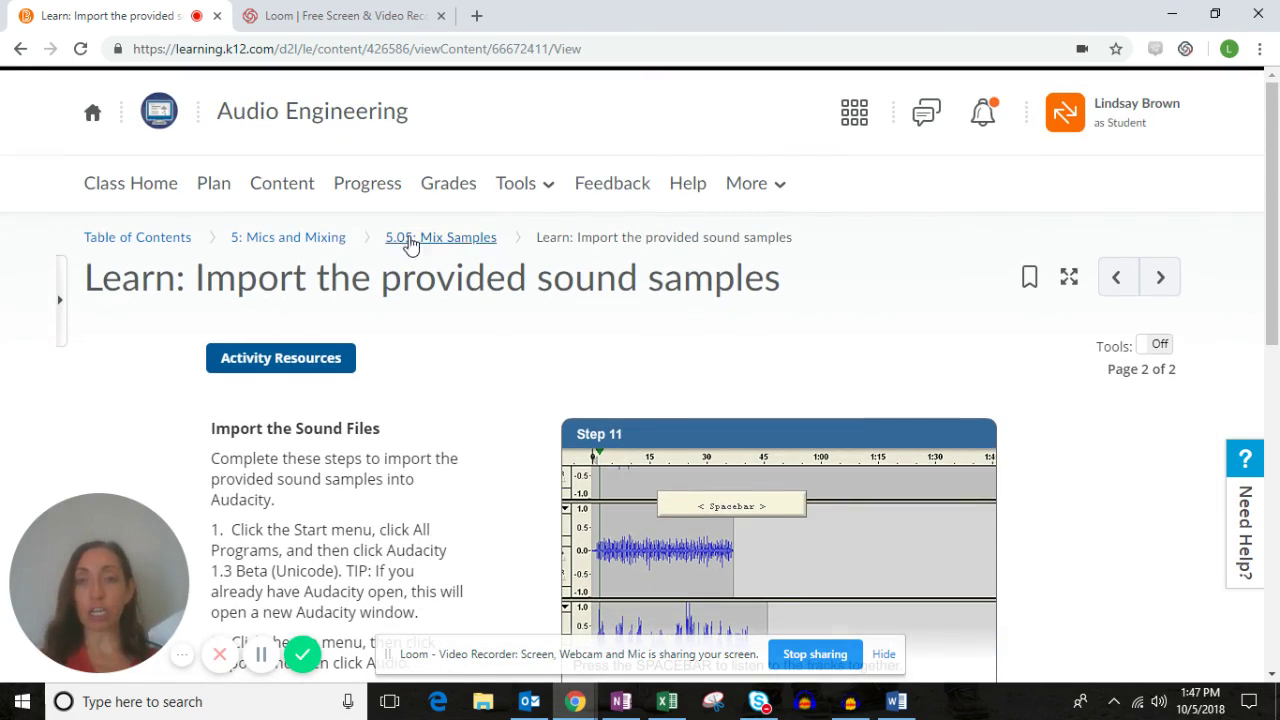
pyautogui.click(461, 242)
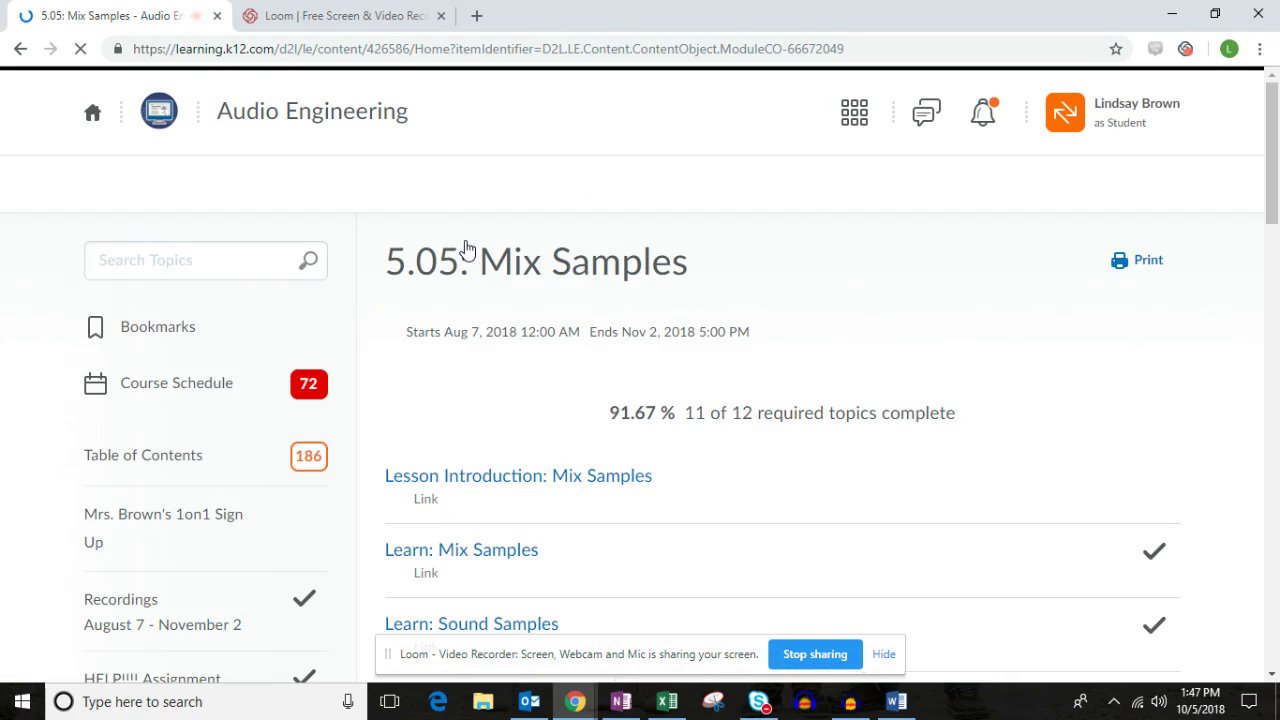
# - Review the lesson 5.05 topics, from importing the provided sound samples through time shifting tracks to reviewing the work
pyautogui.scroll(-4, 628, 374)
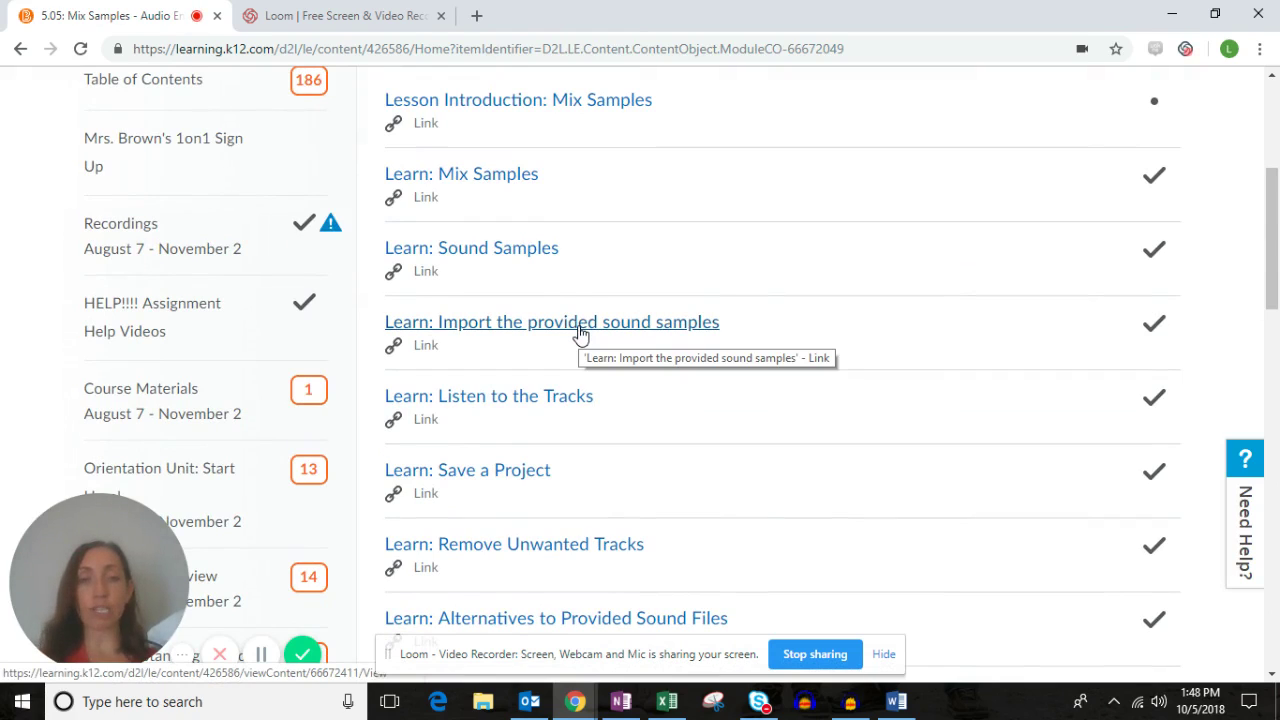
pyautogui.scroll(-1, 580, 333)
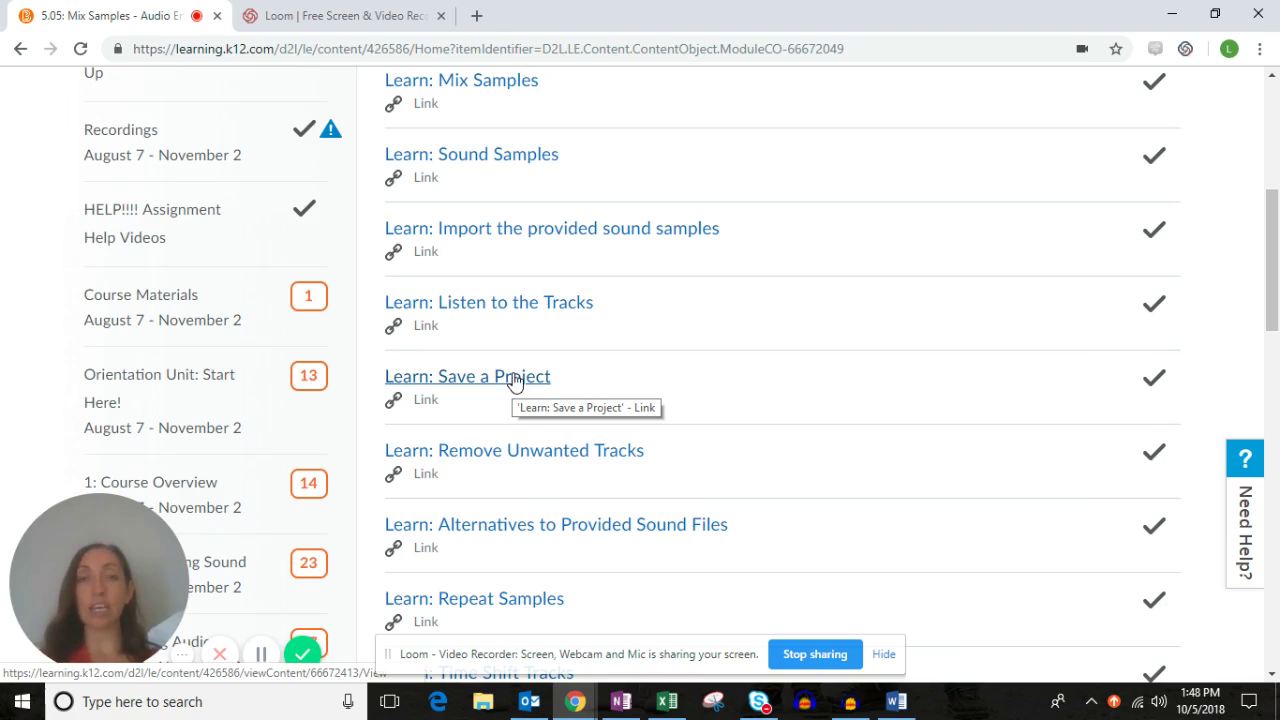
pyautogui.scroll(-3, 586, 335)
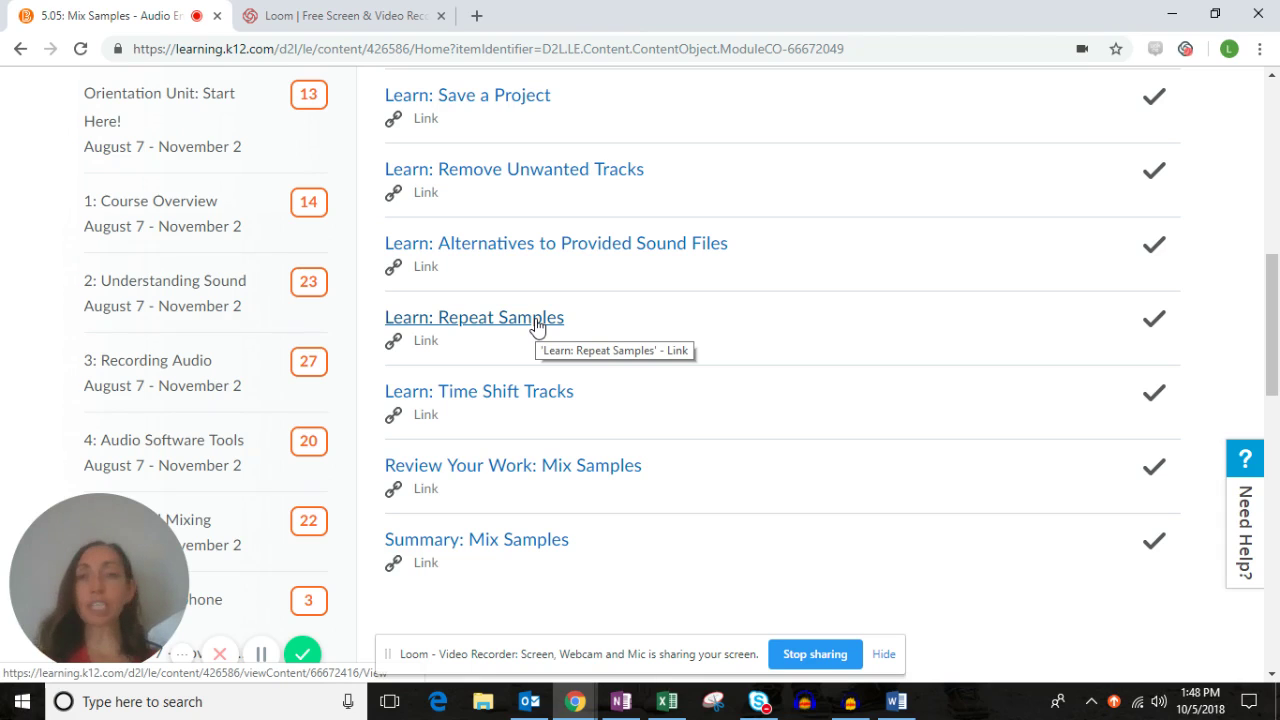
pyautogui.scroll(-1, 535, 320)
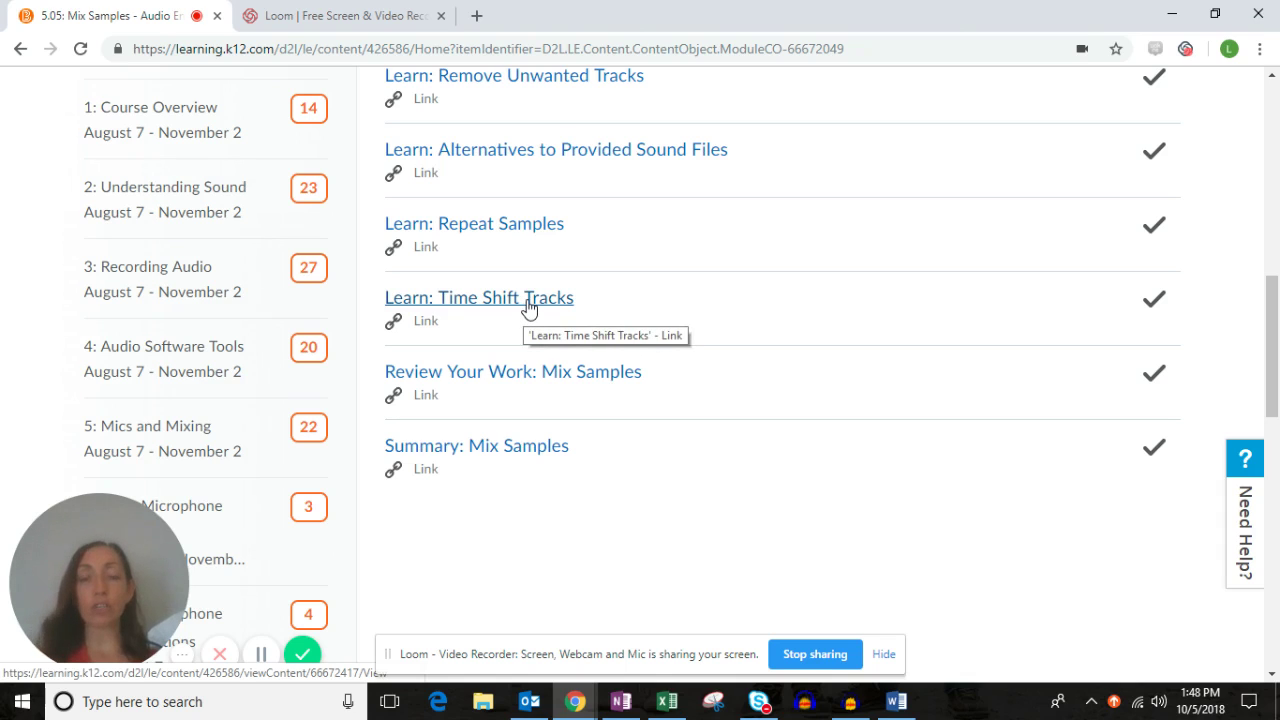
pyautogui.scroll(-1, 527, 307)
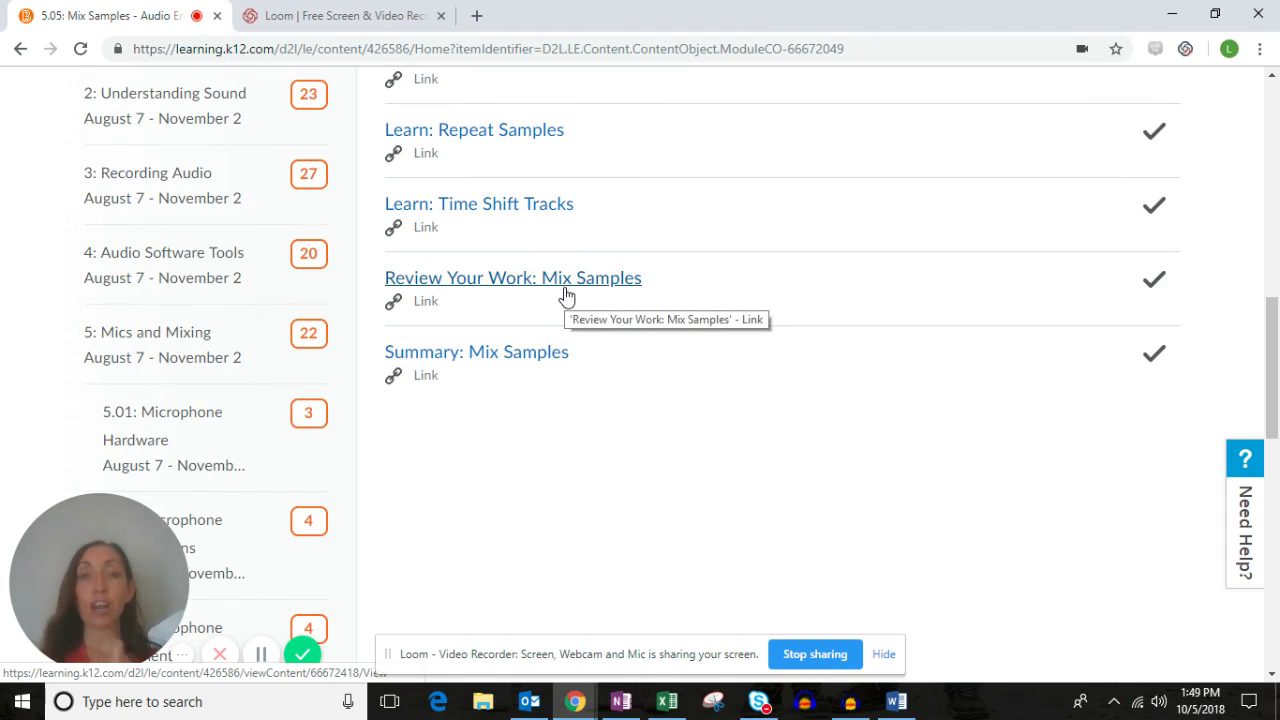
# - Go to lesson 5.06: Finish Mixing Samples and open its topic Learn: Open a File
pyautogui.scroll(-4, 270, 332)
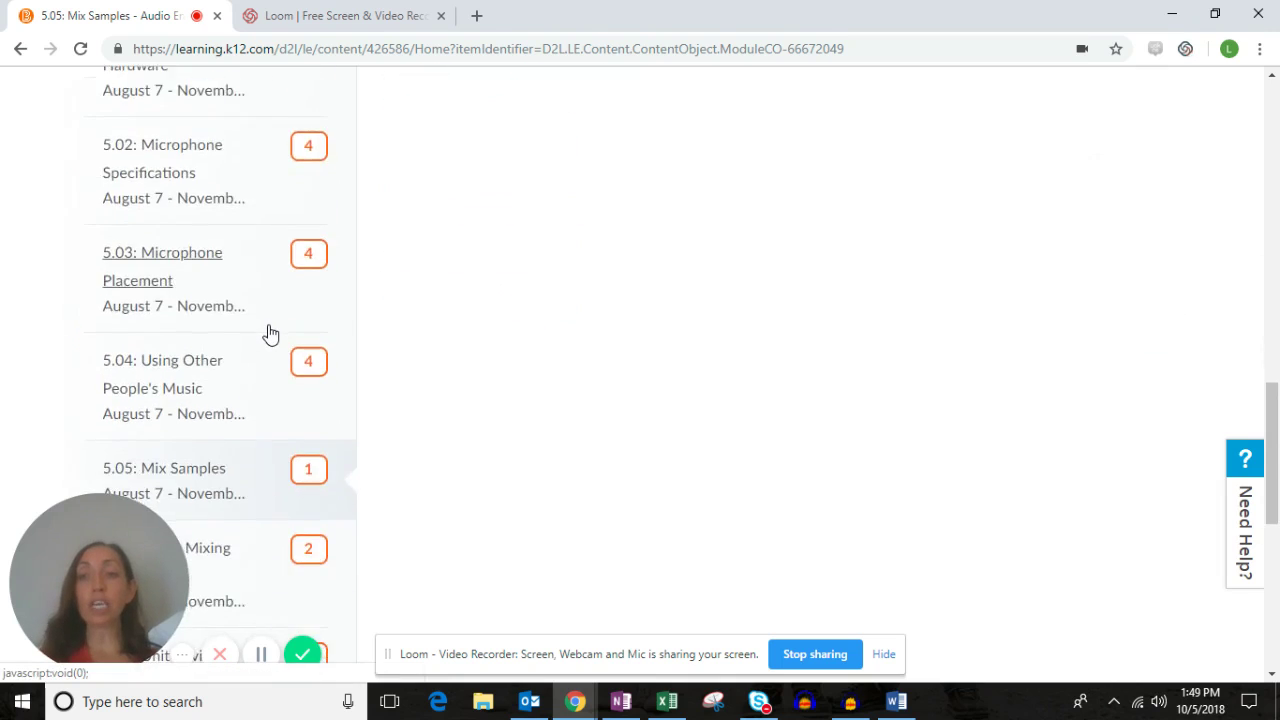
pyautogui.scroll(-3, 269, 334)
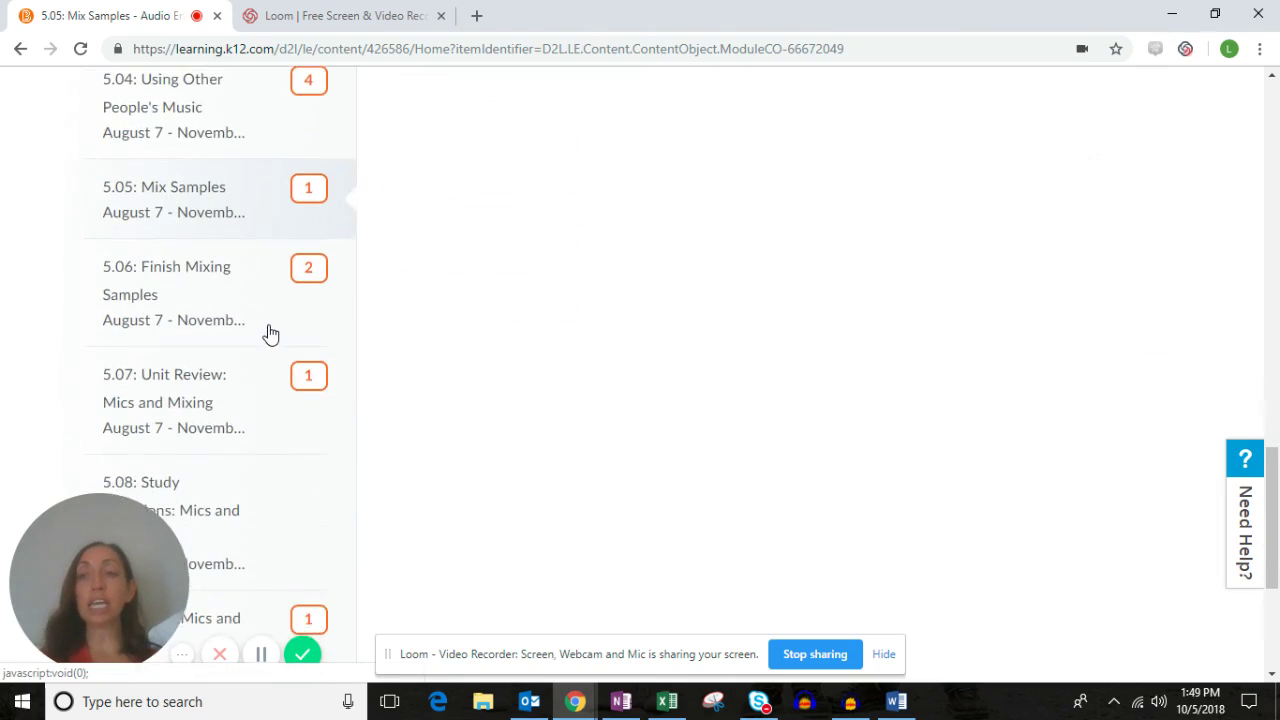
pyautogui.click(216, 282)
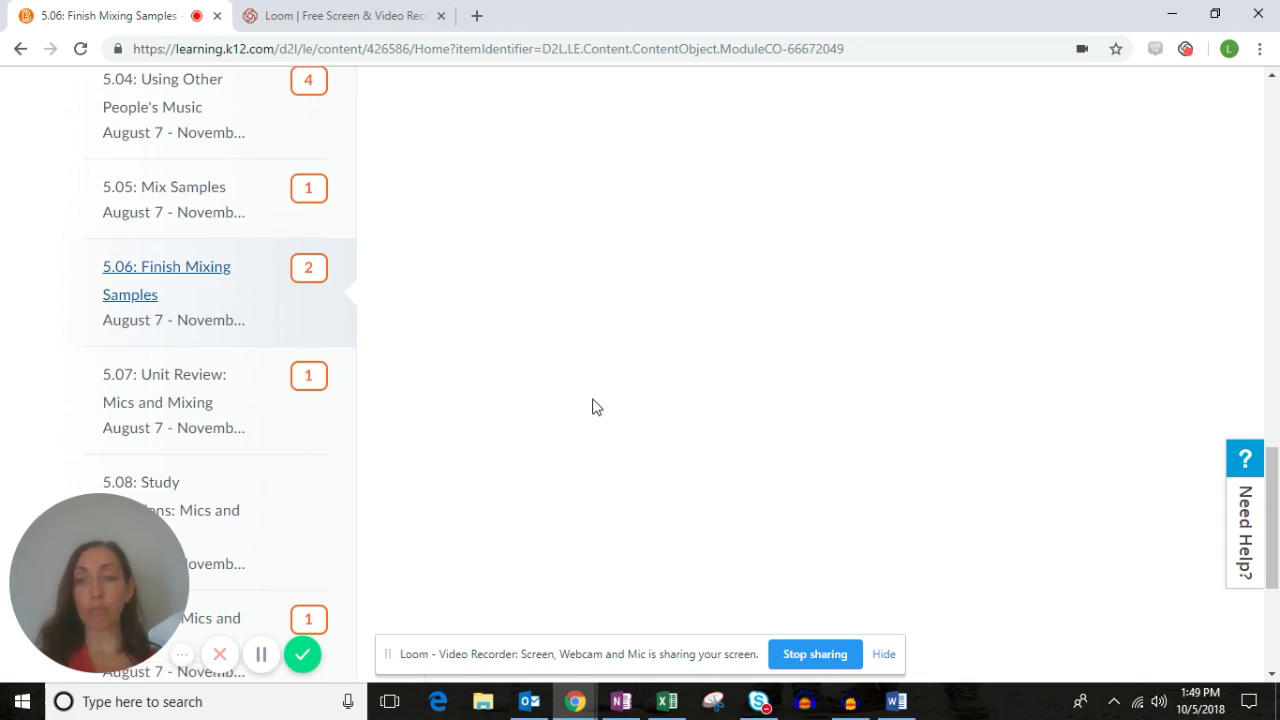
pyautogui.scroll(10, 592, 403)
pyautogui.scroll(2, 594, 403)
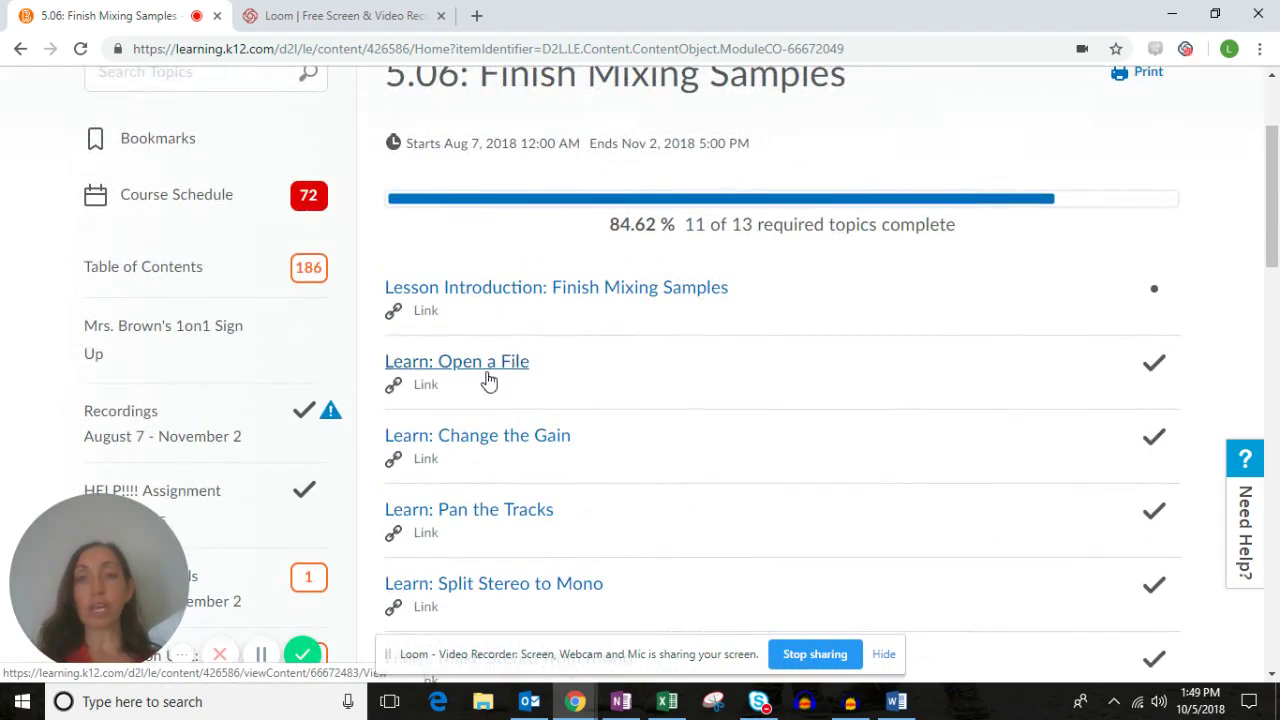
pyautogui.click(485, 371)
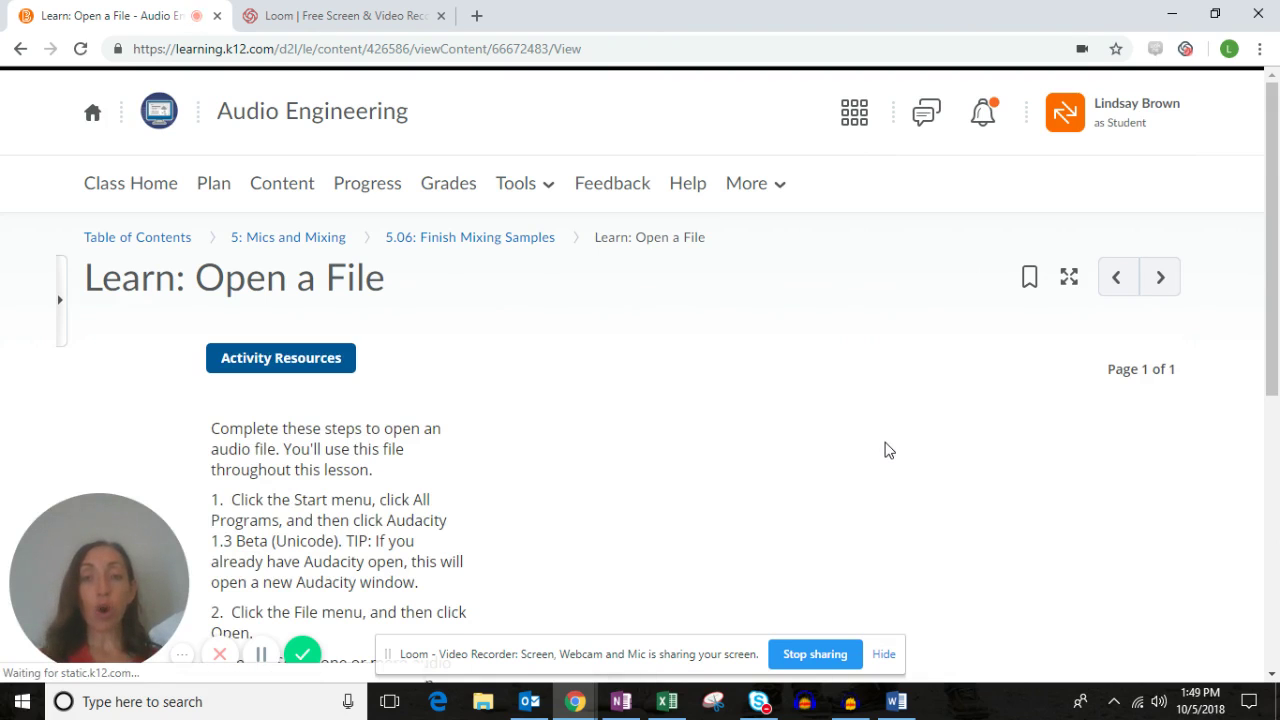
# - Play the Open a File demonstration through to step 6, selecting the sample_mix.aup file
pyautogui.scroll(-3, 885, 450)
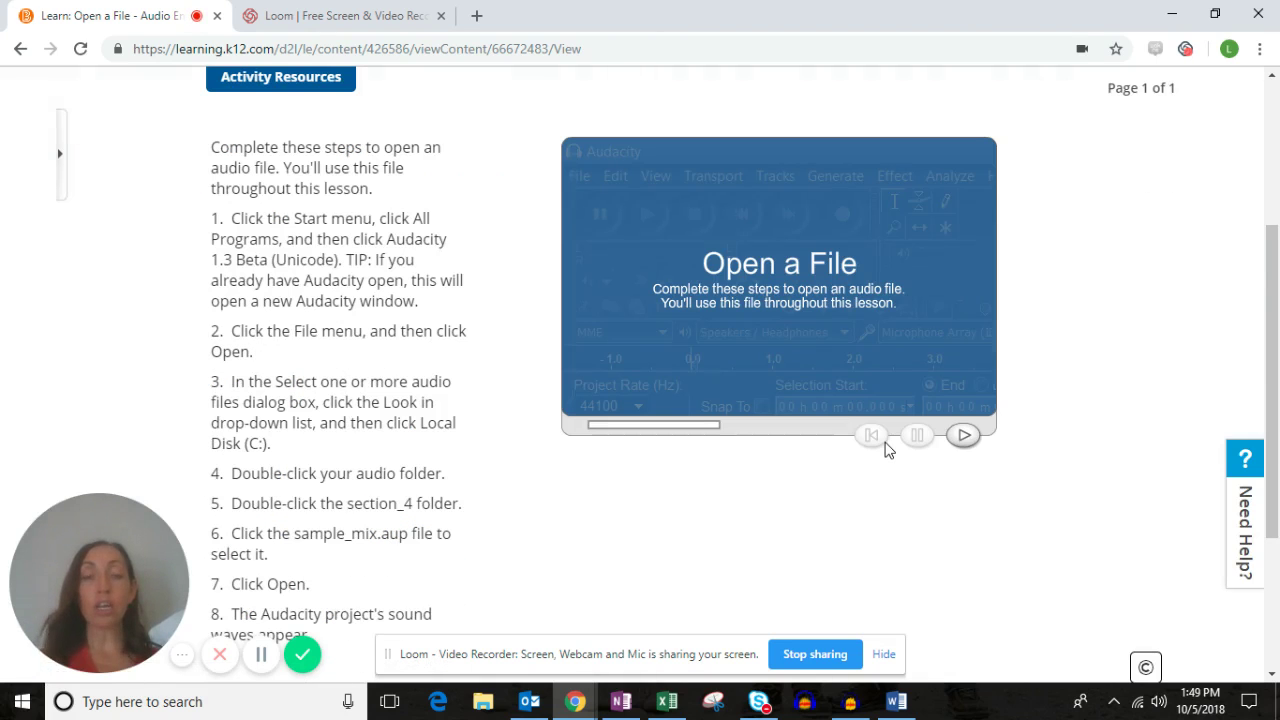
pyautogui.click(962, 437)
pyautogui.click(962, 437)
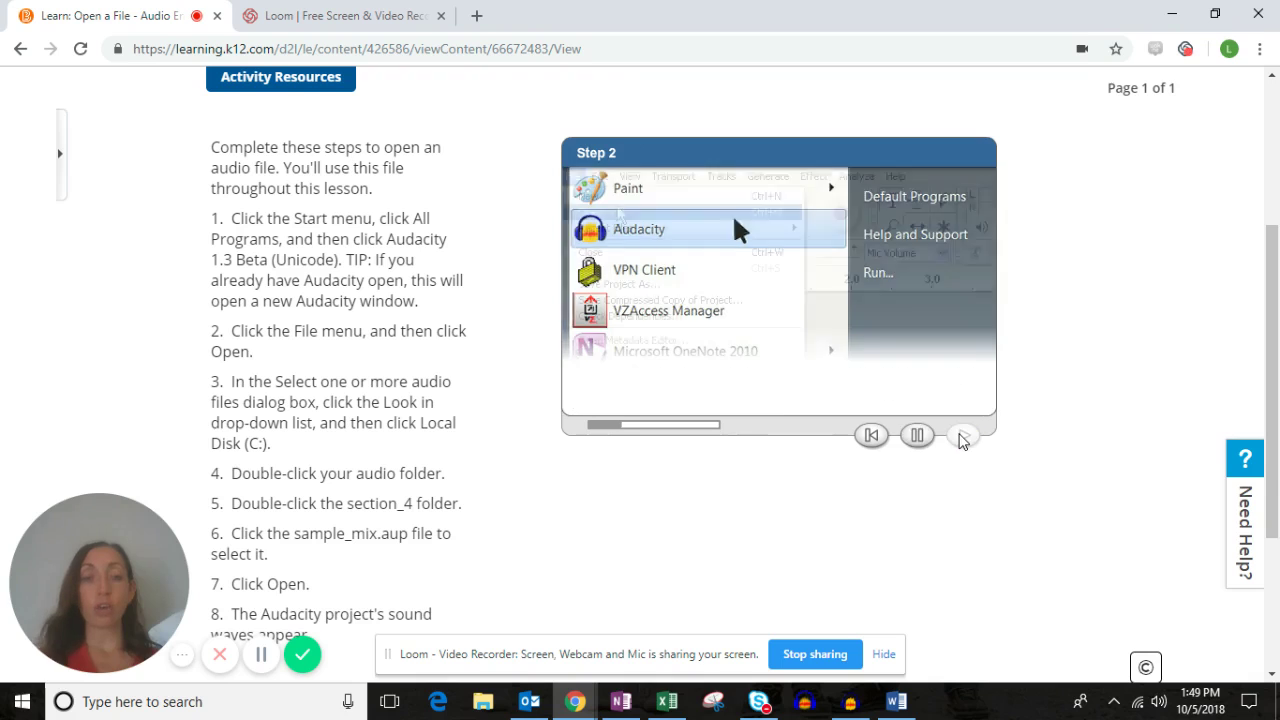
pyautogui.click(962, 437)
pyautogui.click(962, 437)
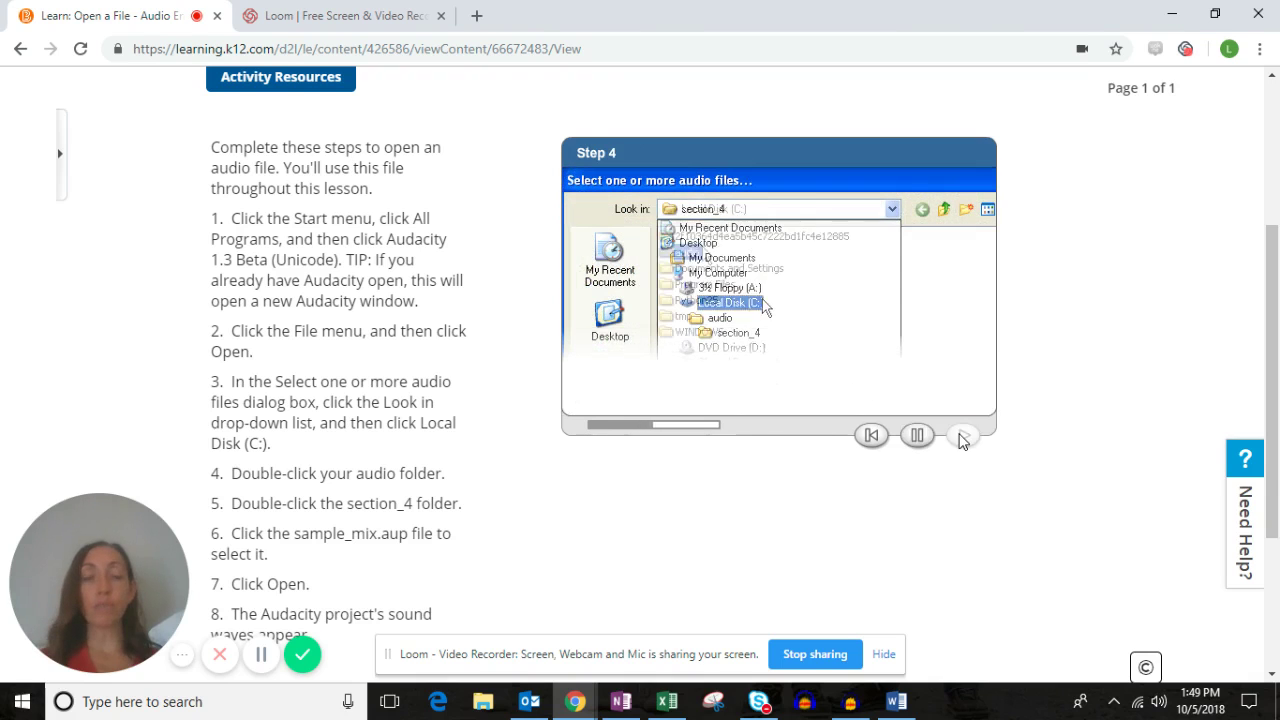
pyautogui.click(962, 438)
pyautogui.click(962, 438)
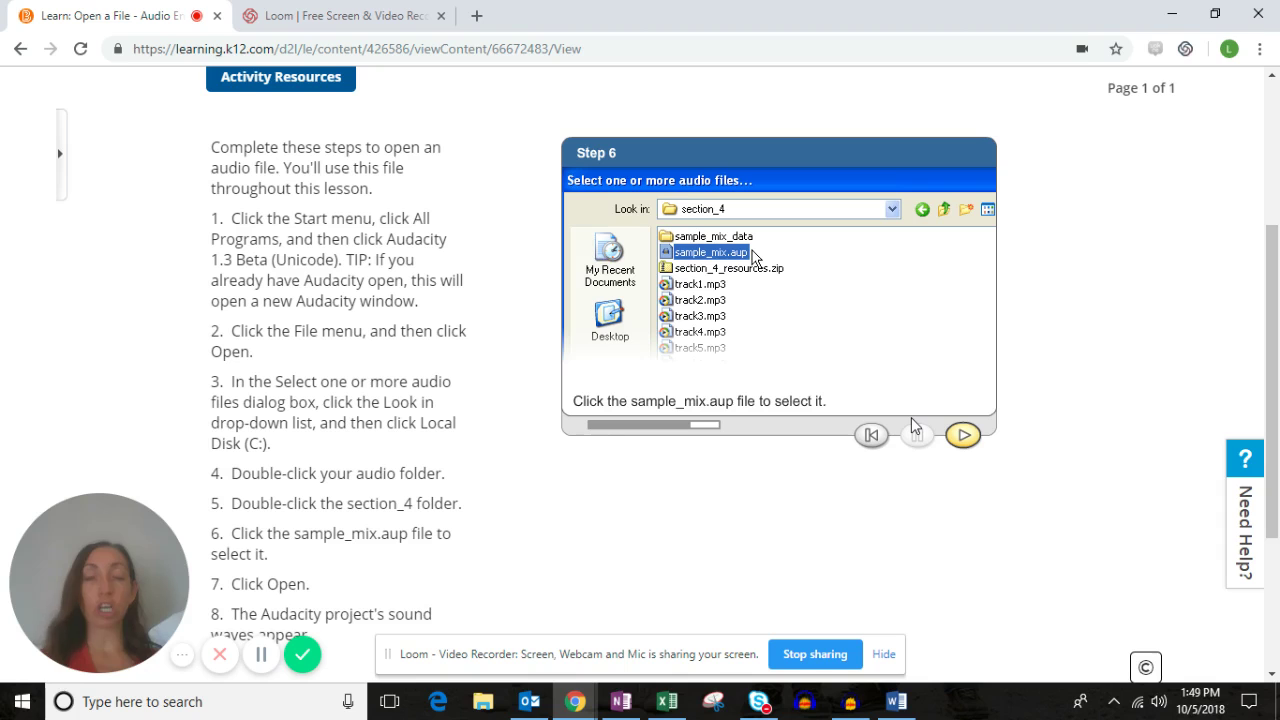
pyautogui.scroll(3, 477, 329)
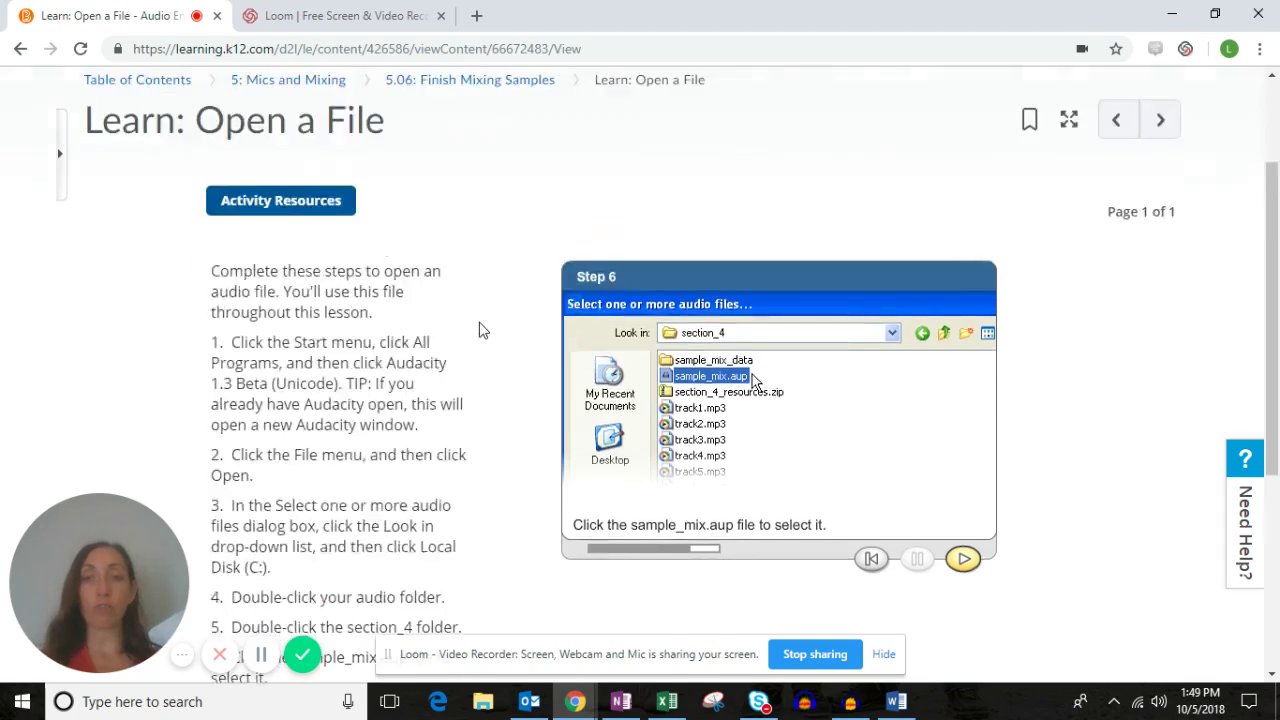
# - Return to the 5.06: Finish Mixing Samples overview and review its topics from the Lesson Introduction through Career Connection
pyautogui.click(463, 241)
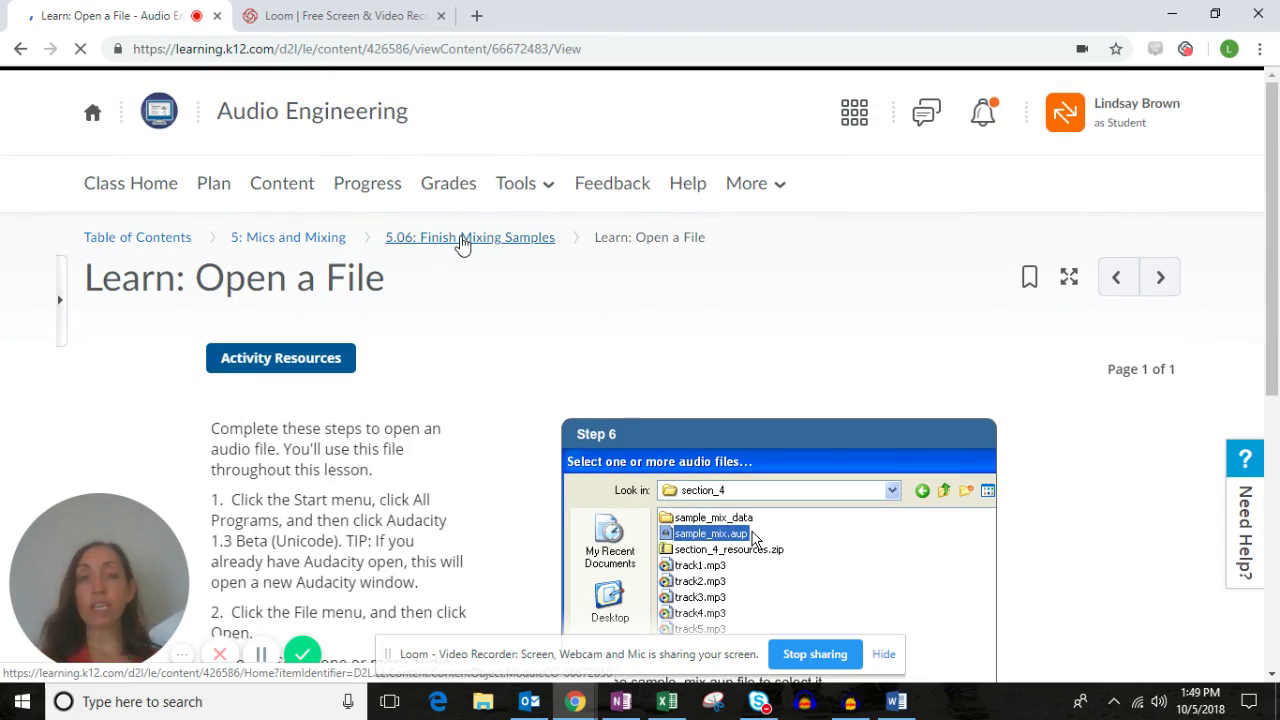
pyautogui.scroll(-3, 552, 394)
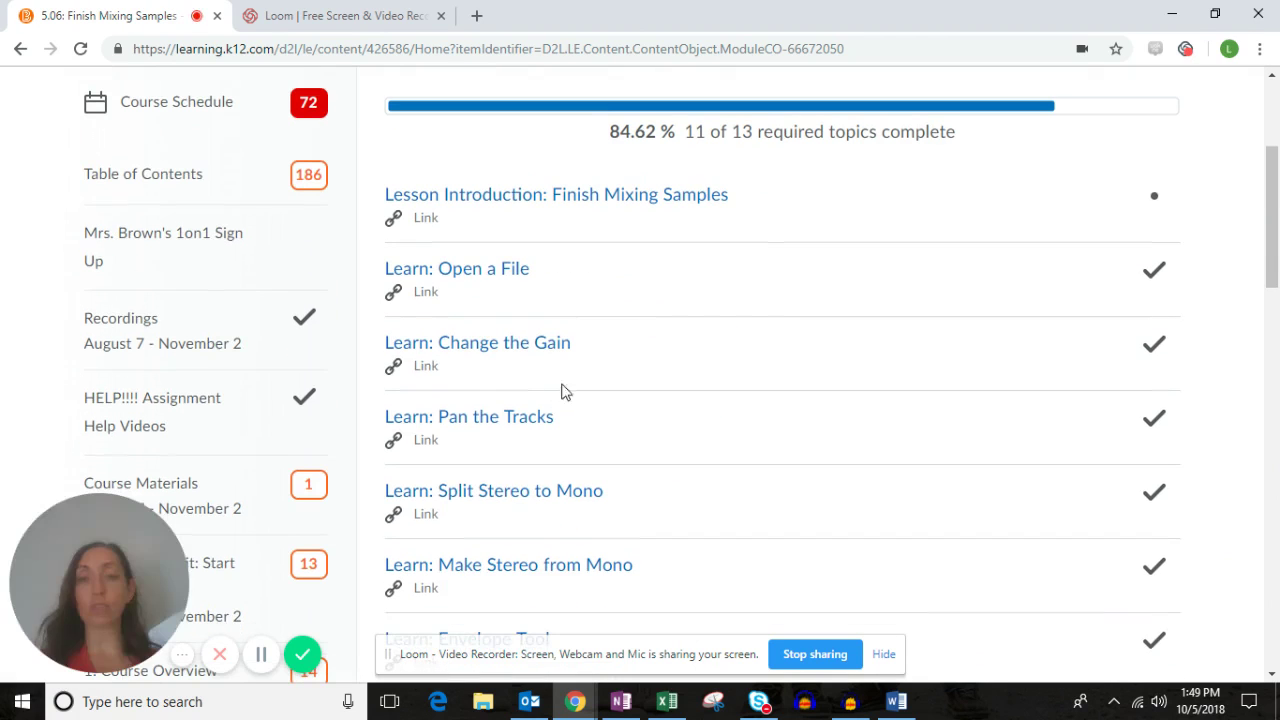
pyautogui.scroll(-1, 524, 342)
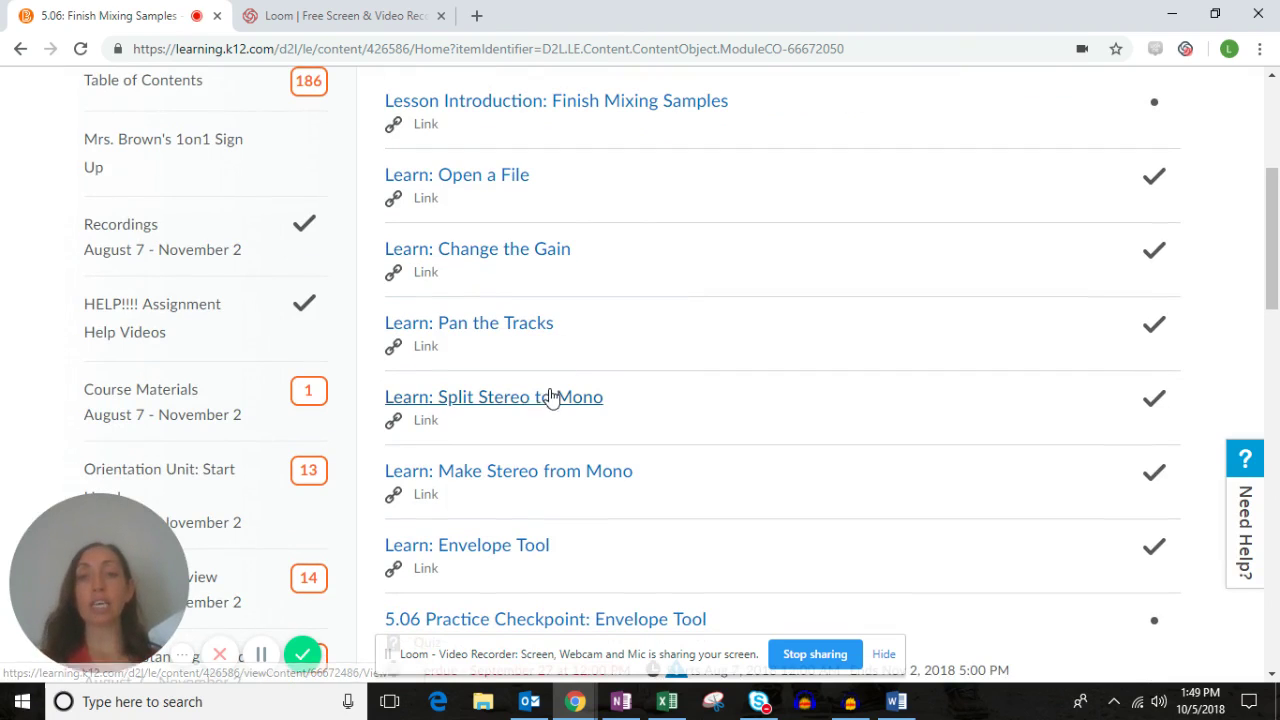
pyautogui.scroll(-1, 543, 402)
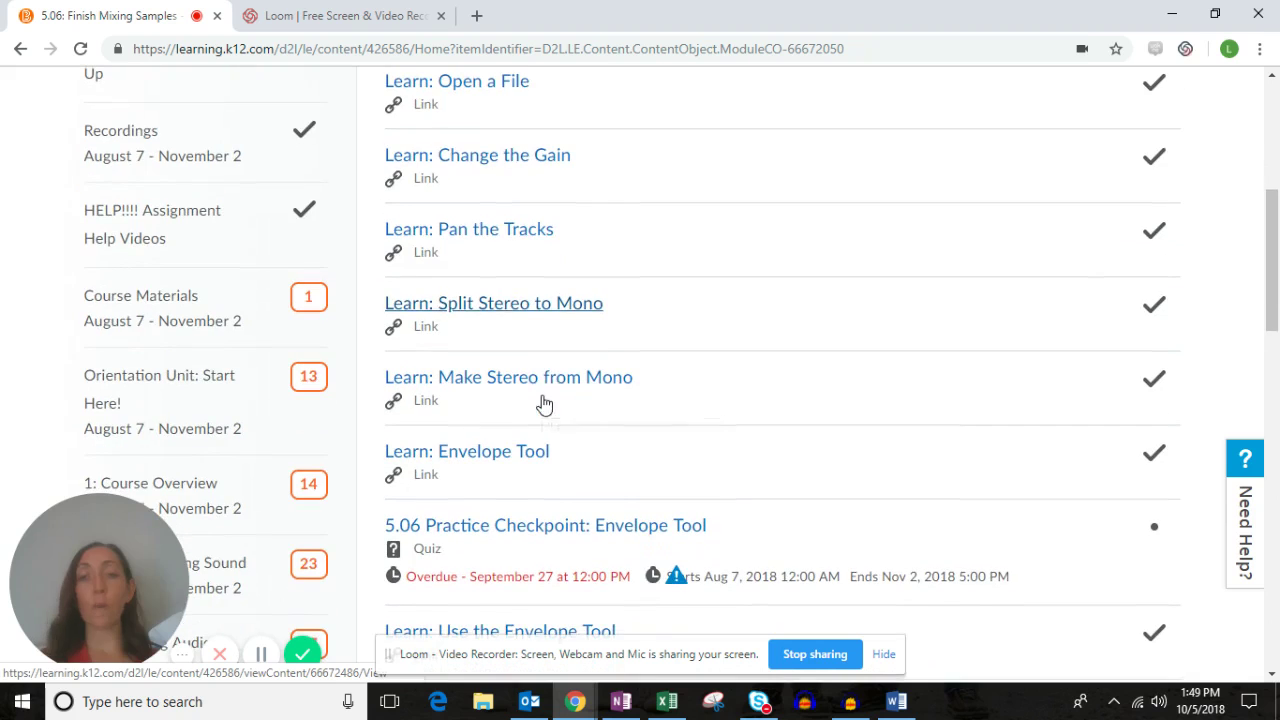
pyautogui.scroll(-1, 525, 420)
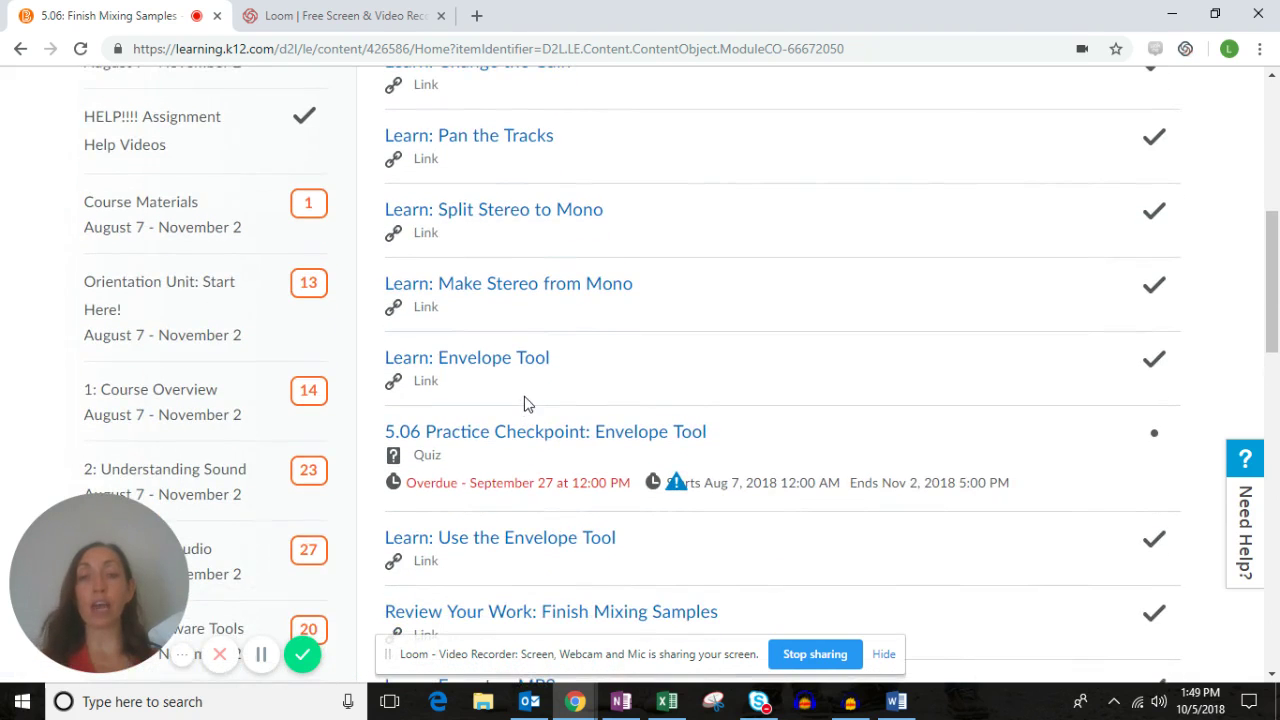
pyautogui.scroll(-2, 532, 385)
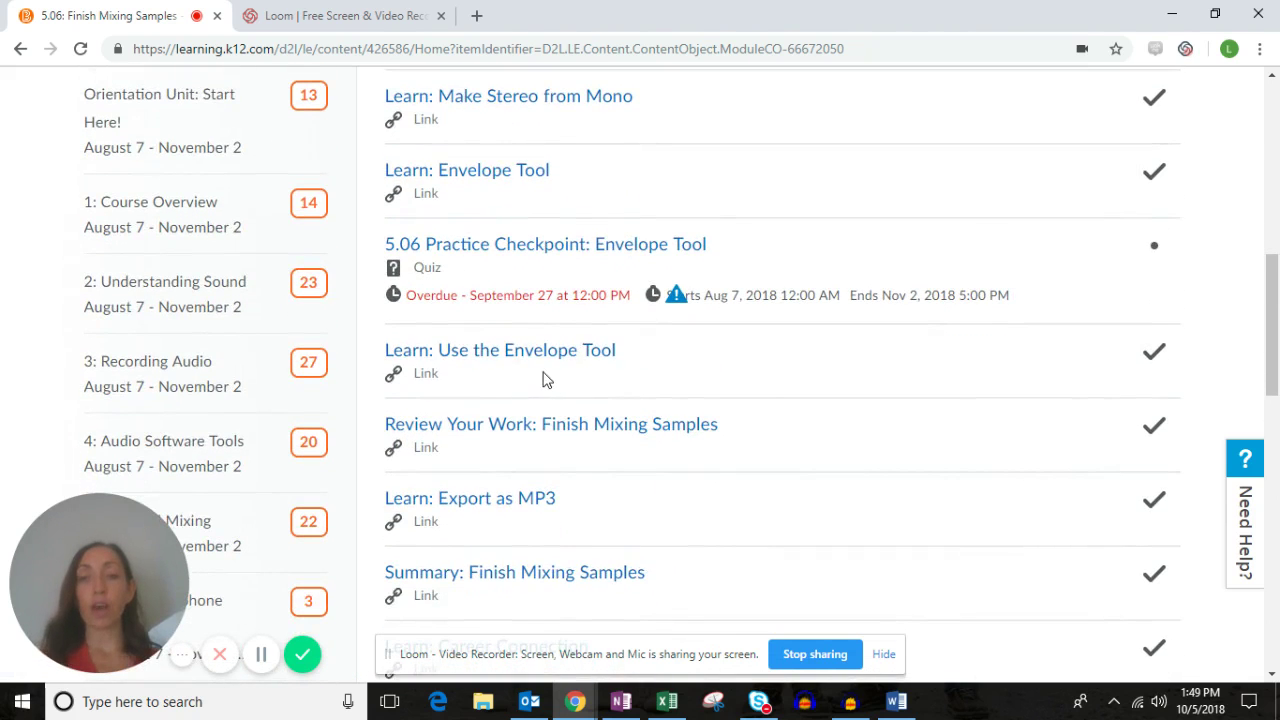
pyautogui.scroll(-2, 545, 390)
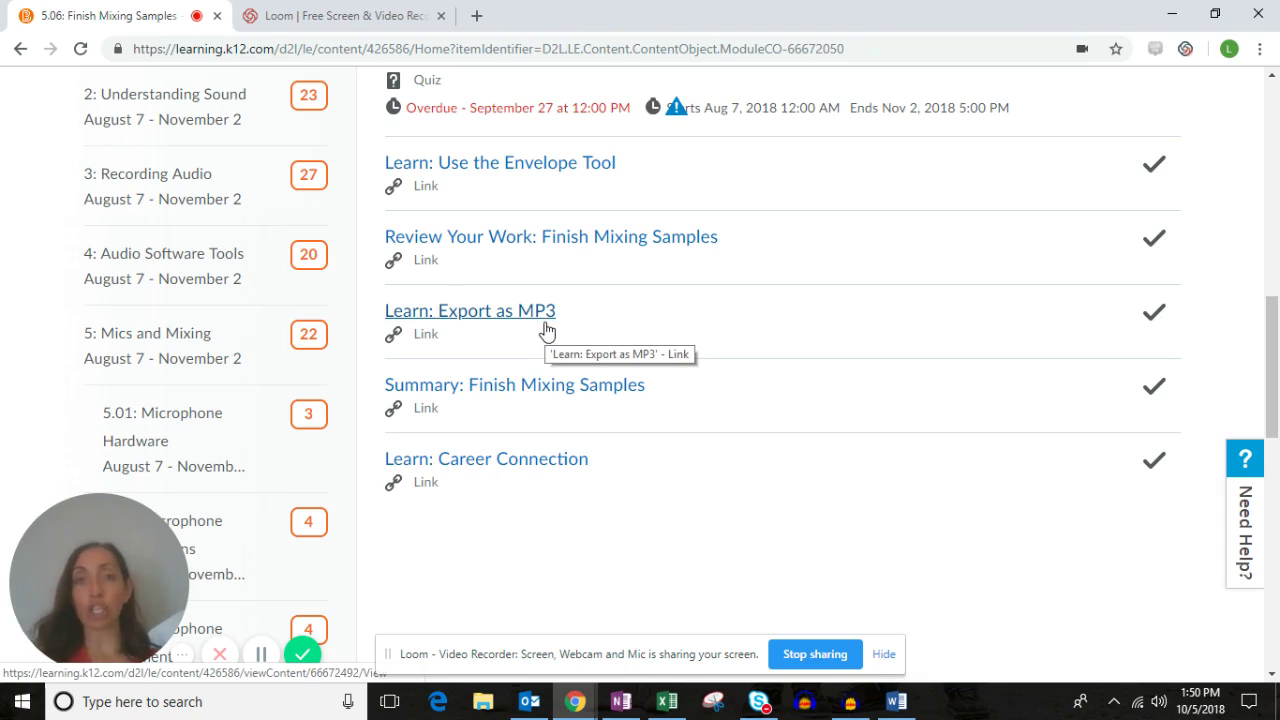
pyautogui.scroll(2, 566, 366)
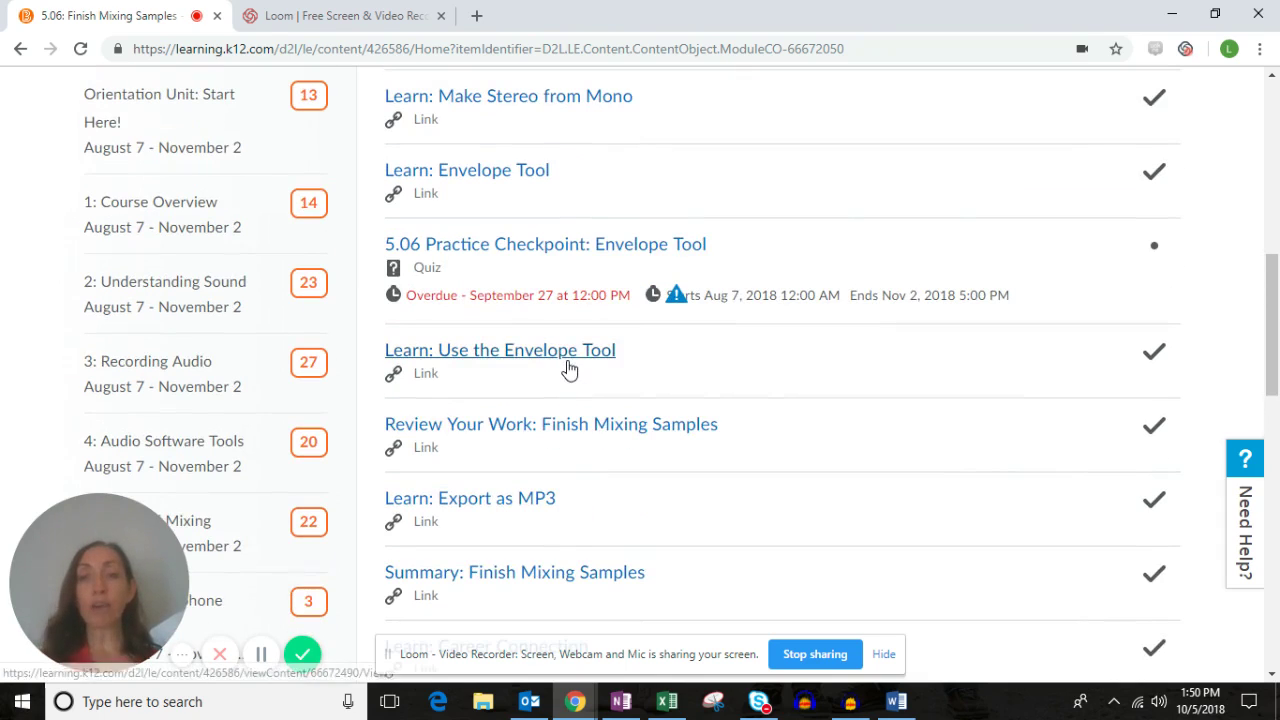
pyautogui.scroll(8, 443, 306)
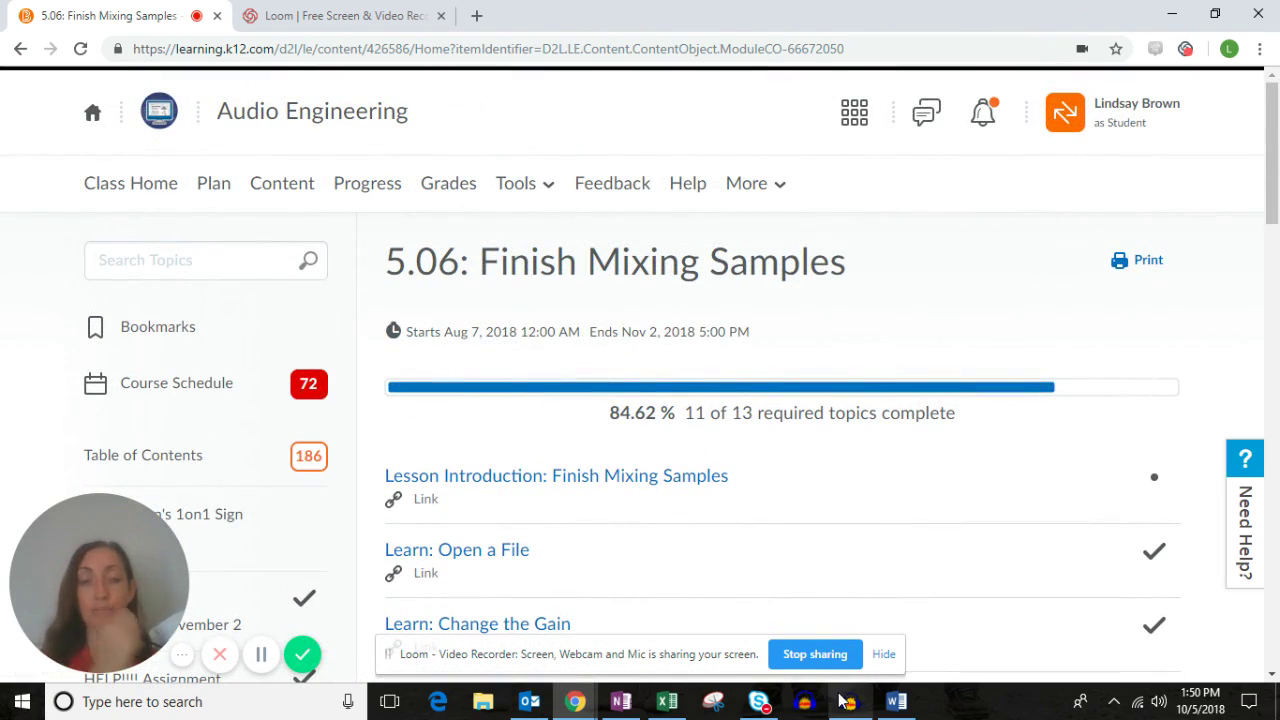
# - Switch to the Assignment_4B PDF, highlight the Check Your Work steps, and read through the Add On section
pyautogui.click(575, 701)
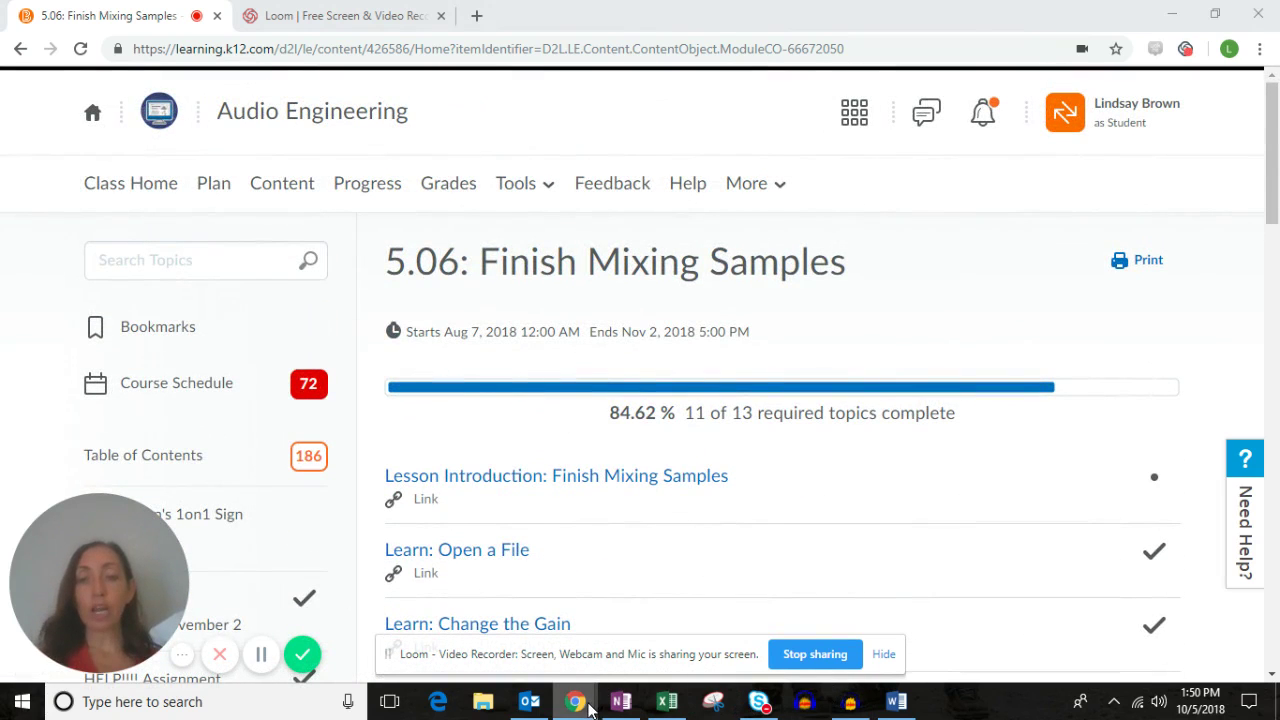
pyautogui.click(550, 612)
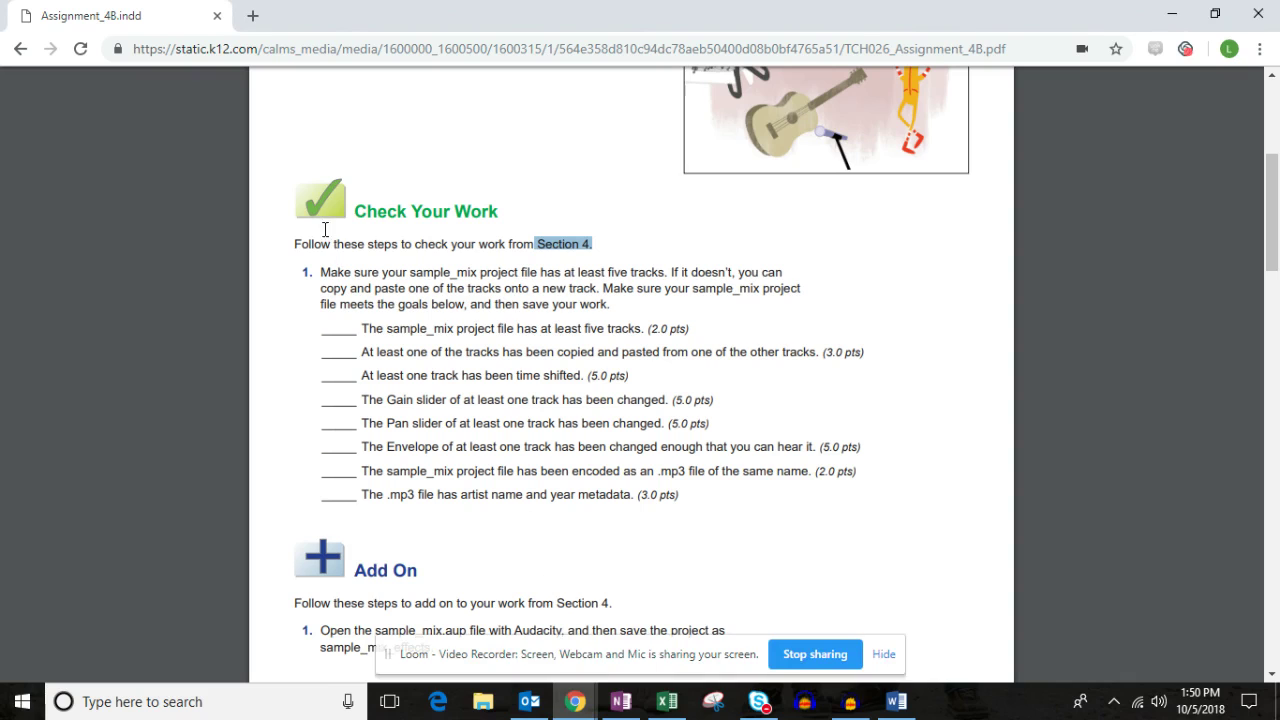
pyautogui.moveTo(286, 246); pyautogui.dragTo(700, 503)
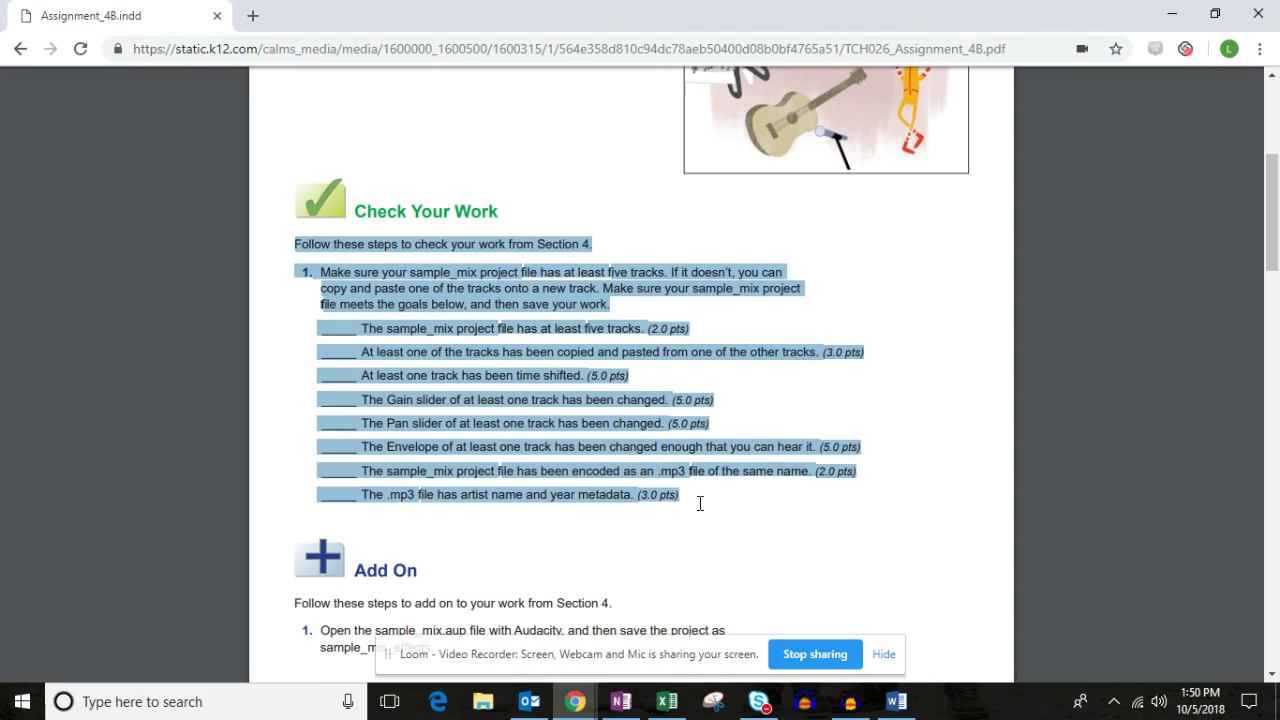
pyautogui.scroll(-5, 617, 407)
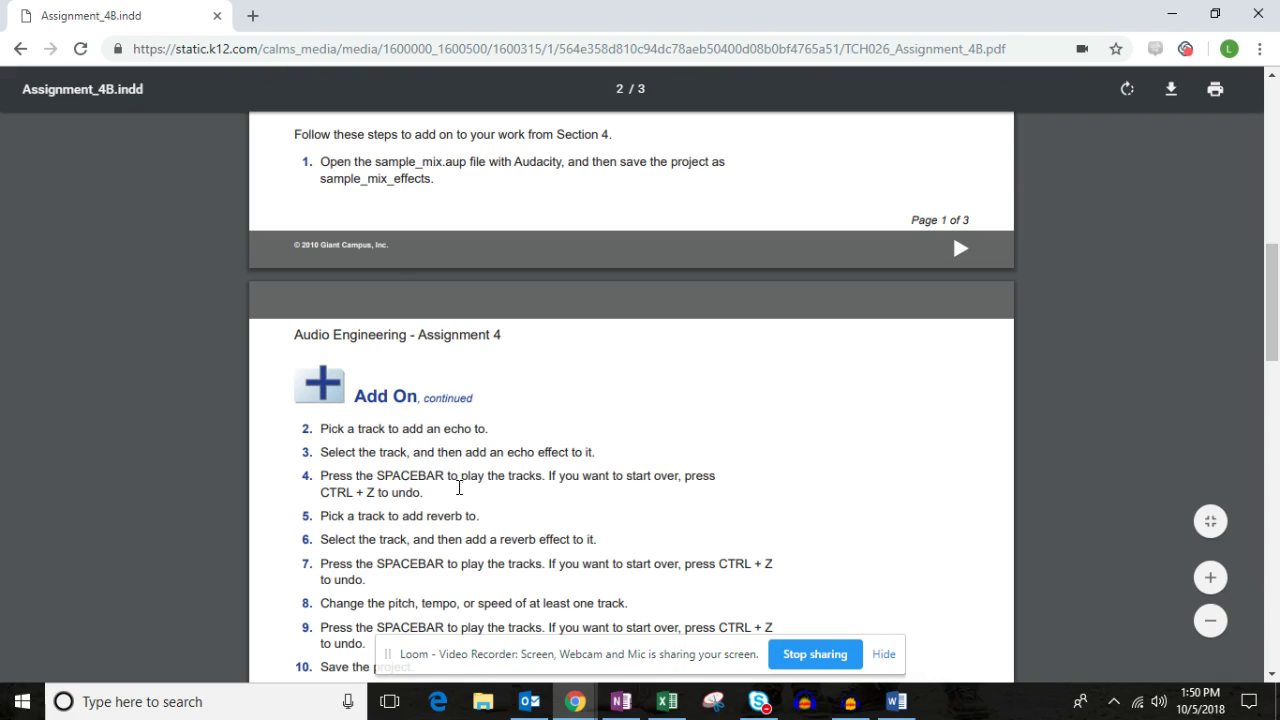
pyautogui.scroll(-3, 471, 565)
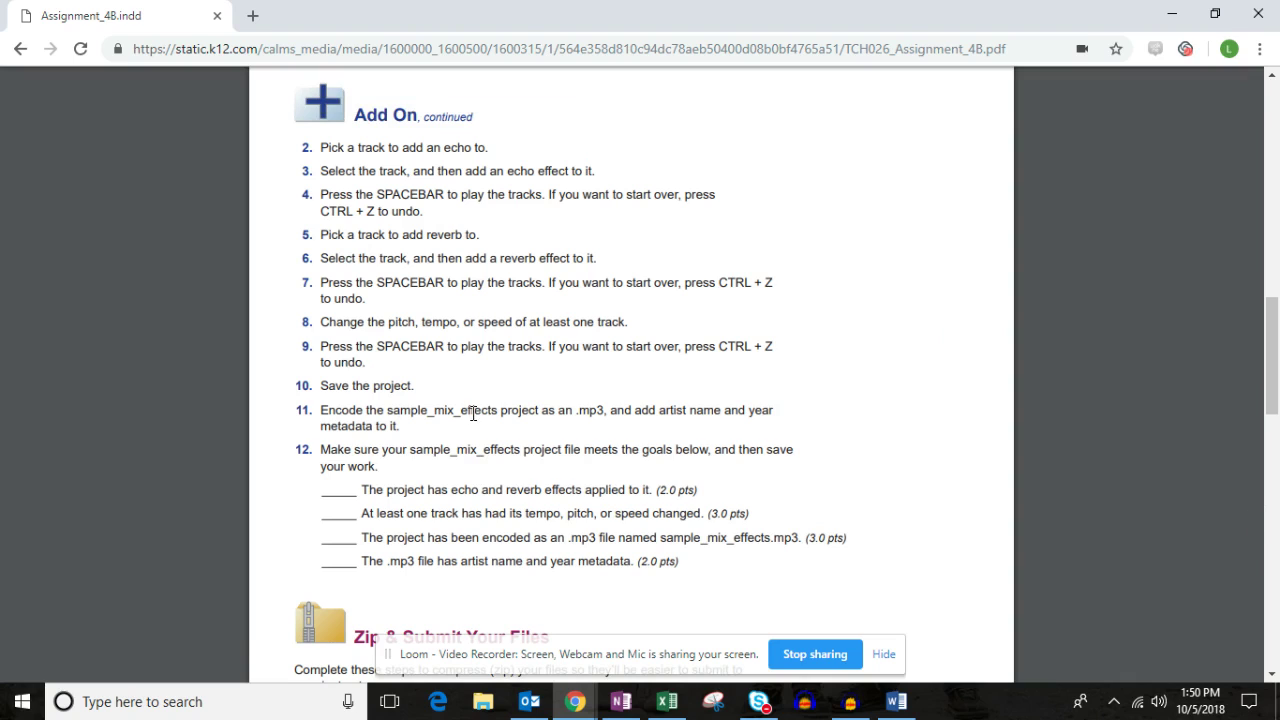
# - Return to the course's Class Home and open the Recordings_Audio Engineering PDF from the Recordings section
pyautogui.click(575, 701)
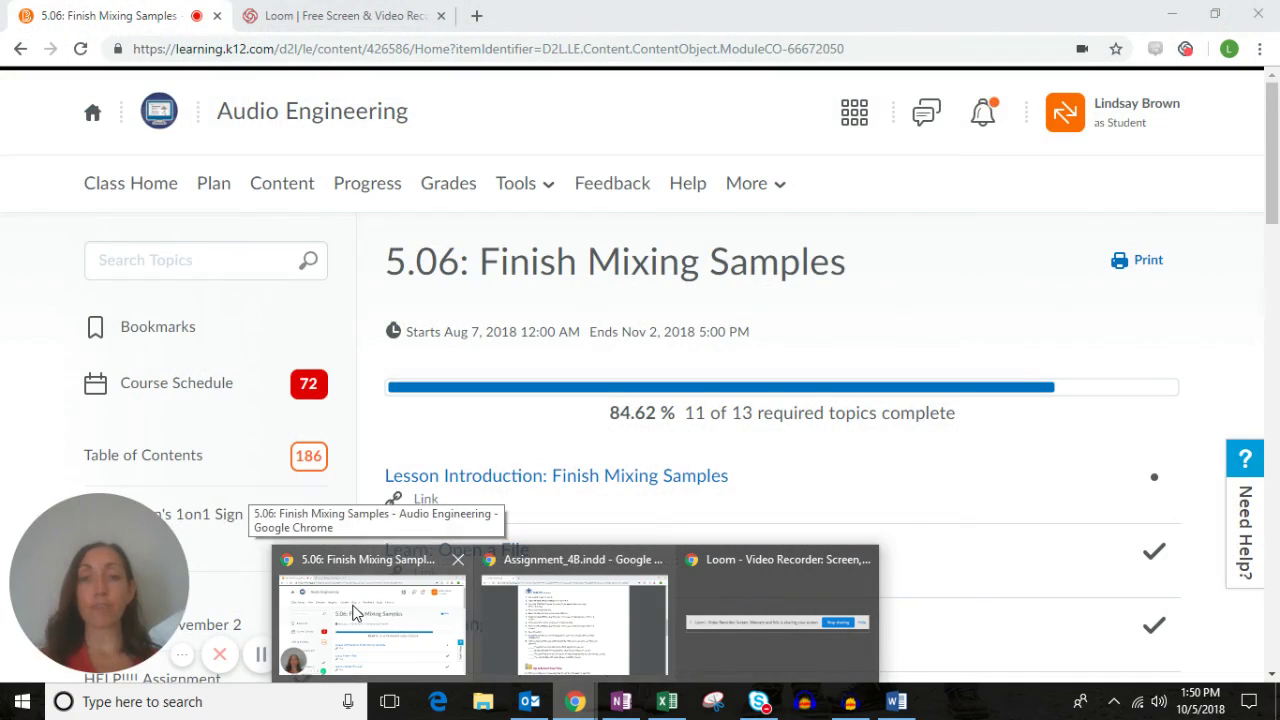
pyautogui.click(354, 612)
pyautogui.click(128, 184)
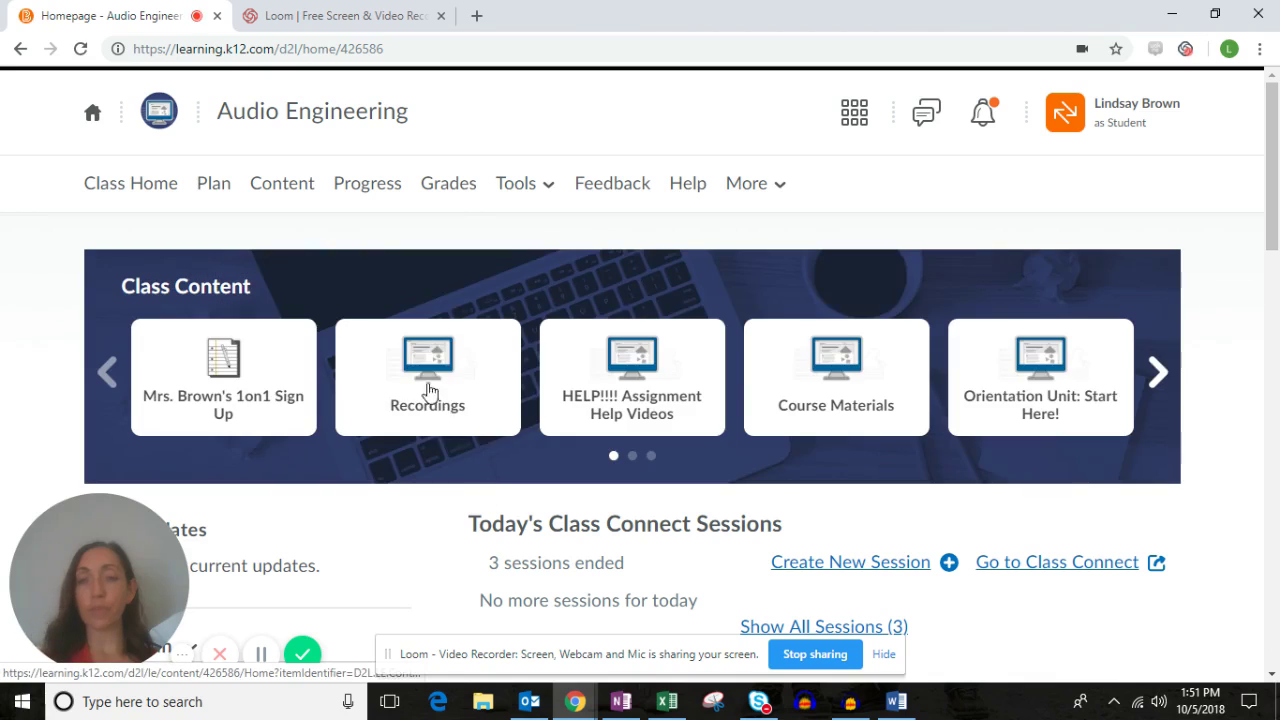
pyautogui.click(420, 368)
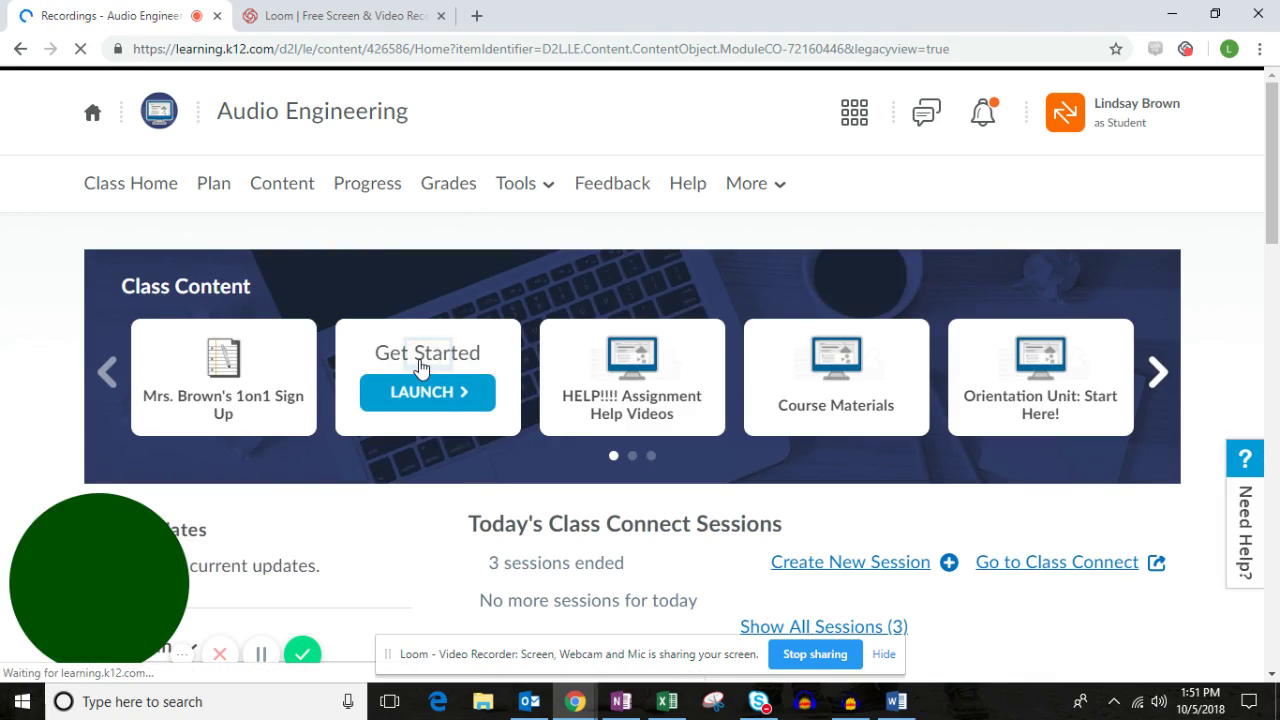
pyautogui.scroll(-1, 515, 515)
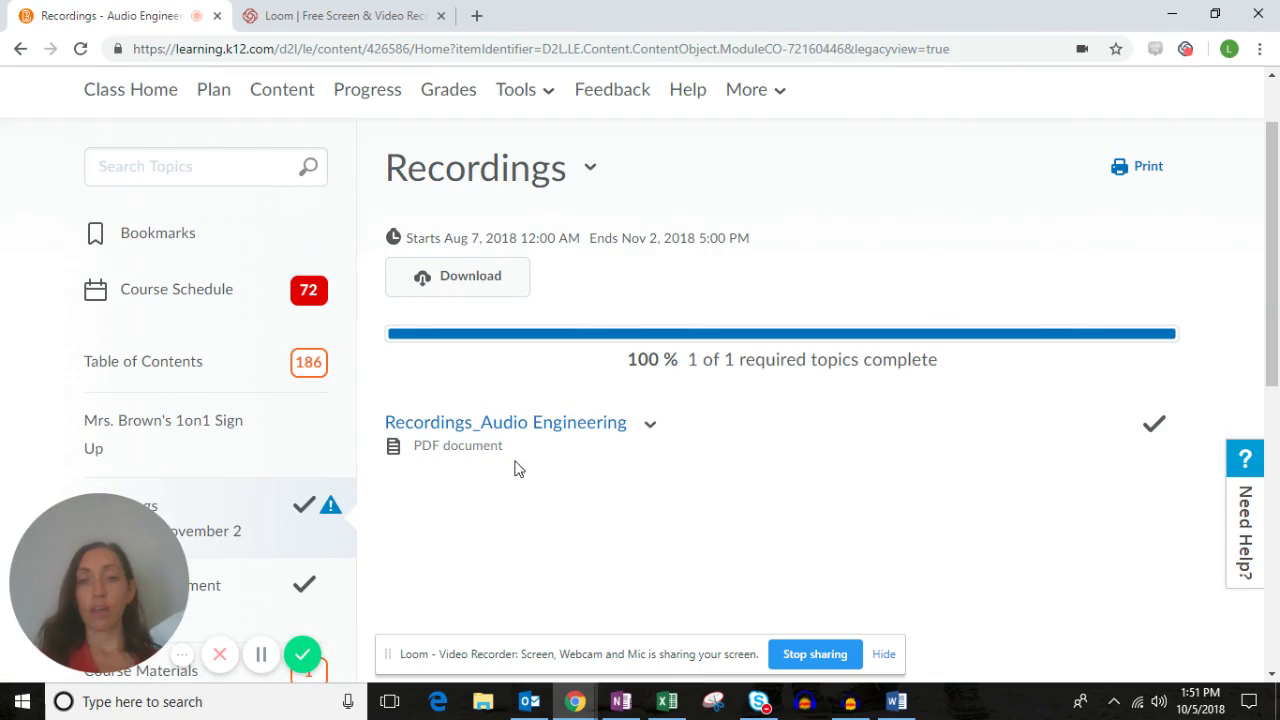
pyautogui.click(513, 433)
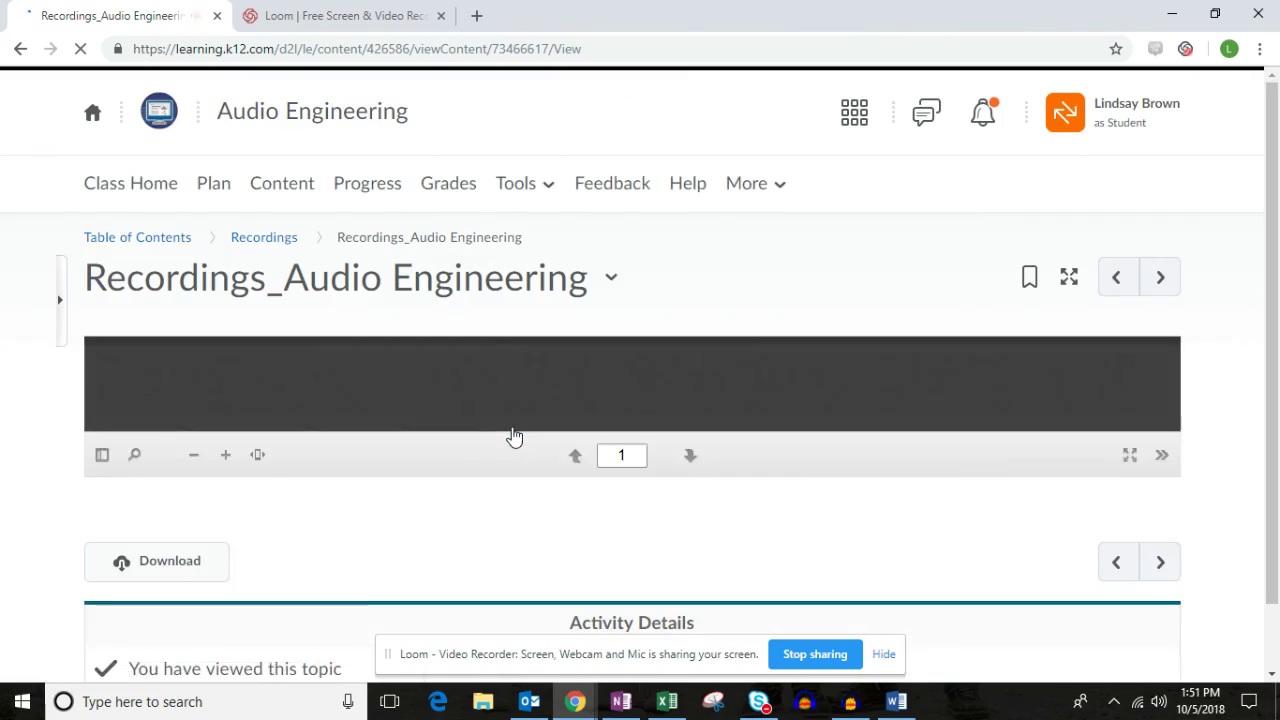
# - Examine the recordings table on page 2 for the Unit 4 and Unit 5 assignment recordings and their links
pyautogui.scroll(-5, 513, 437)
pyautogui.scroll(-3, 528, 263)
pyautogui.scroll(-10, 528, 267)
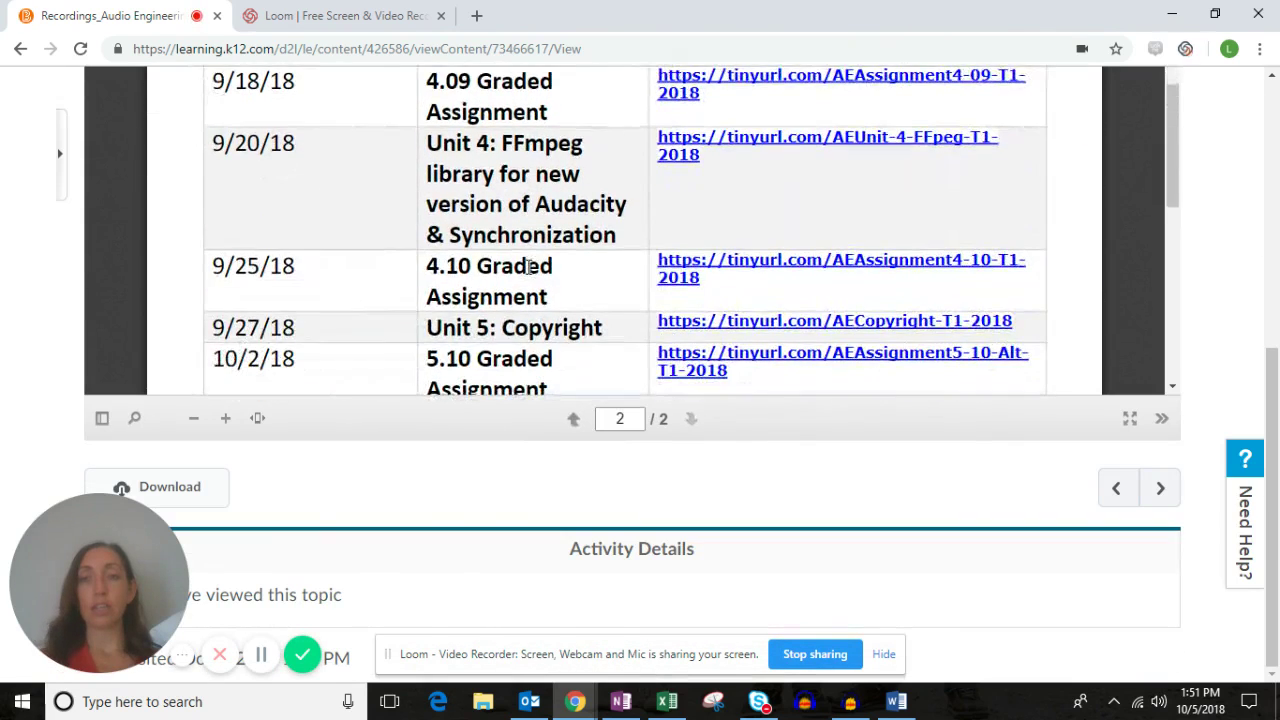
pyautogui.scroll(3, 528, 266)
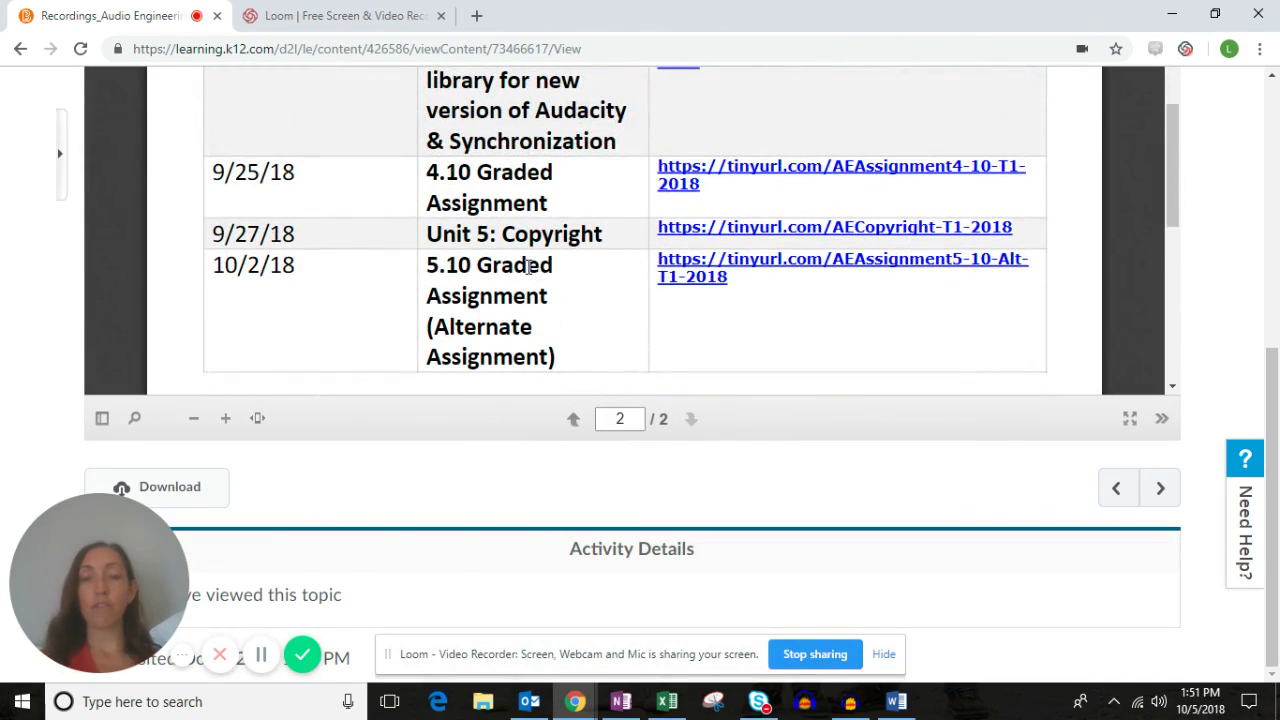
pyautogui.scroll(-4, 640, 320)
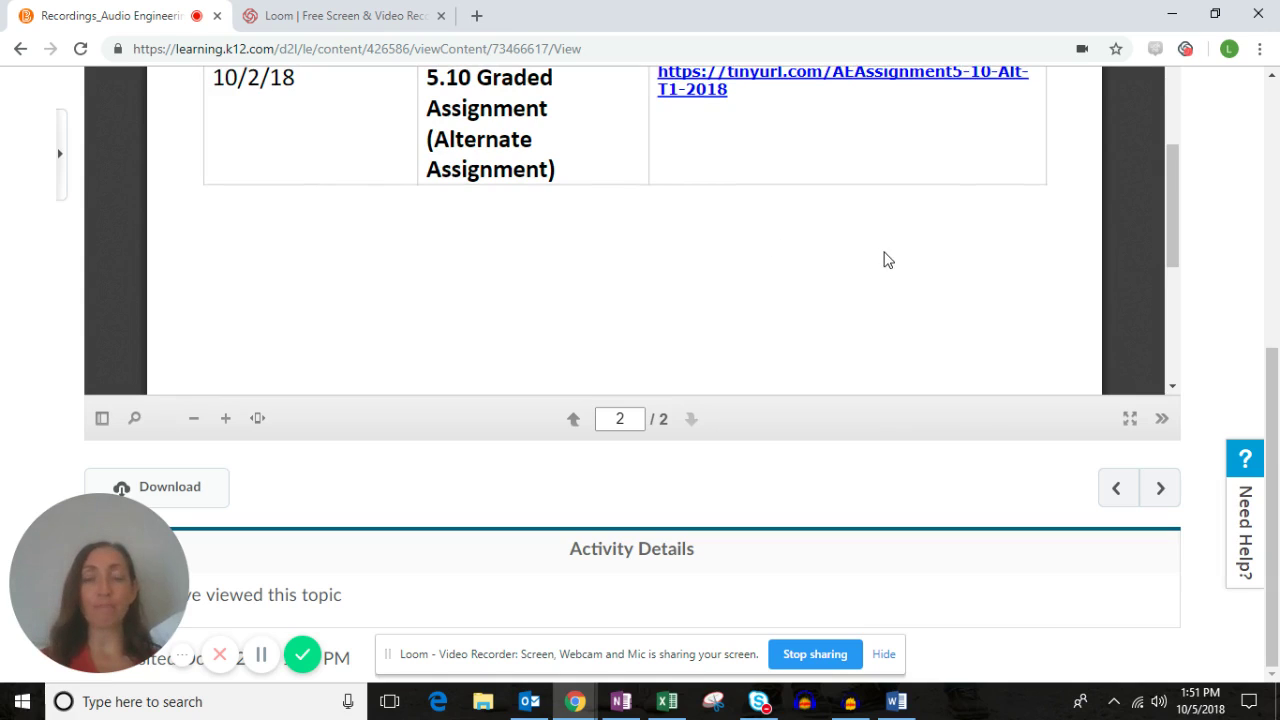
pyautogui.scroll(2, 786, 258)
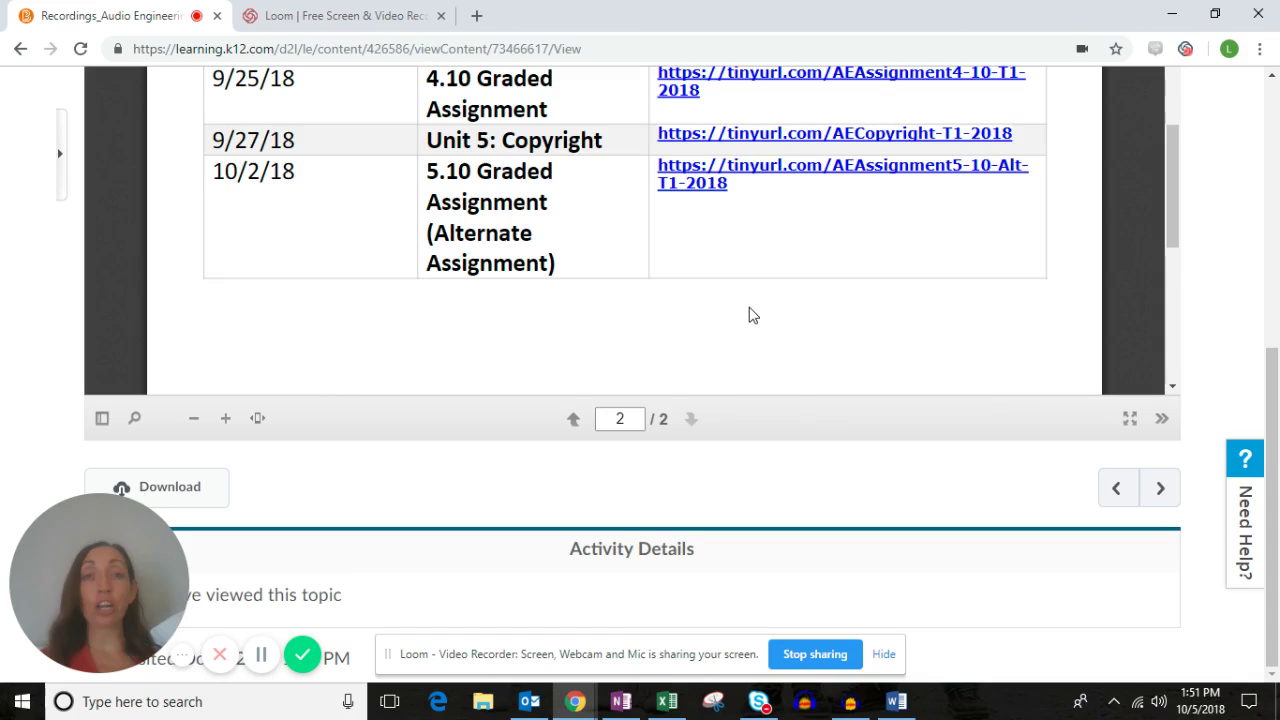
pyautogui.scroll(4, 753, 315)
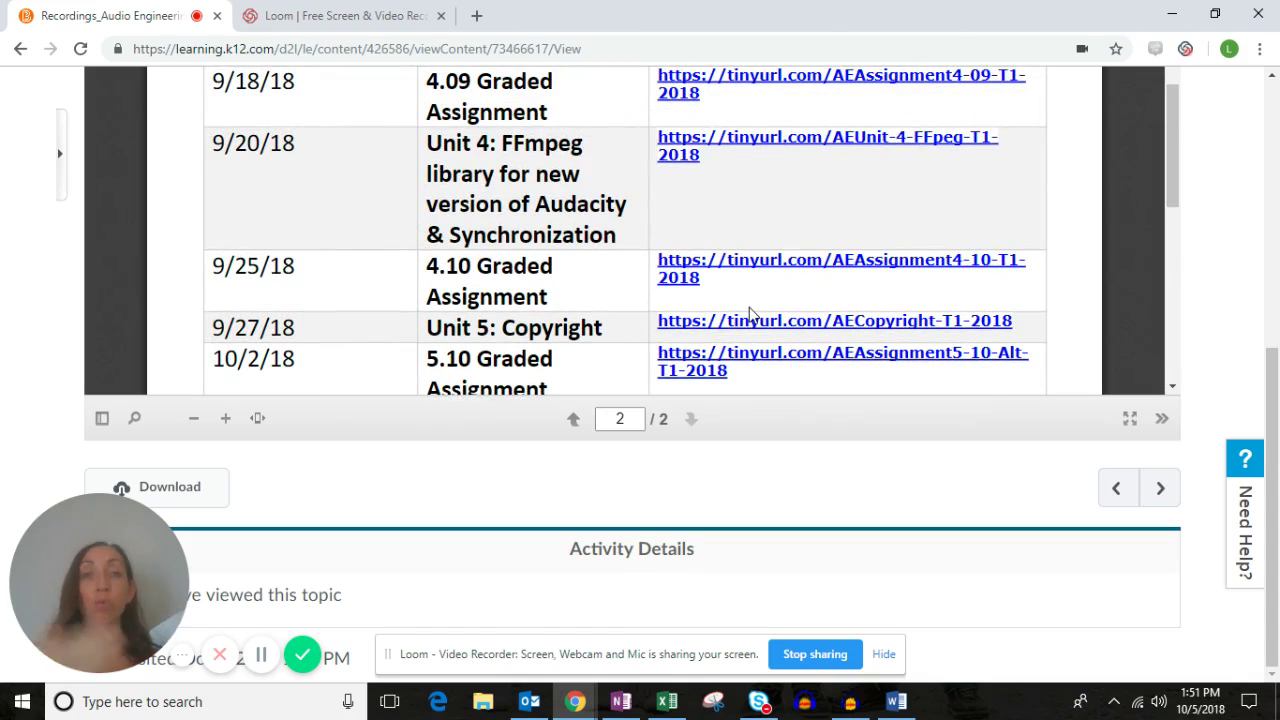
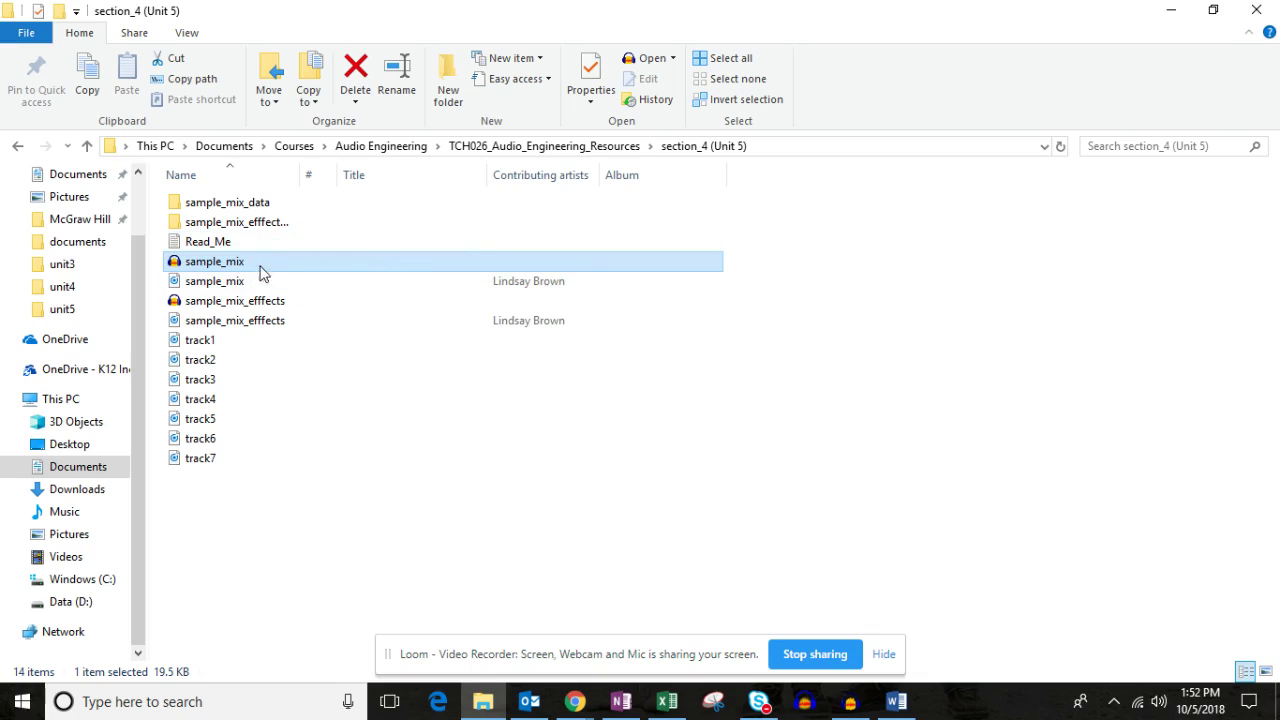
# - Compress the sample_mix and sample_mix_efffects project files, audio files and data folders in section_4 (Unit 5) into one zipped folder
pyautogui.keyDown('ctrl'); pyautogui.click(267, 205); pyautogui.keyUp('ctrl')
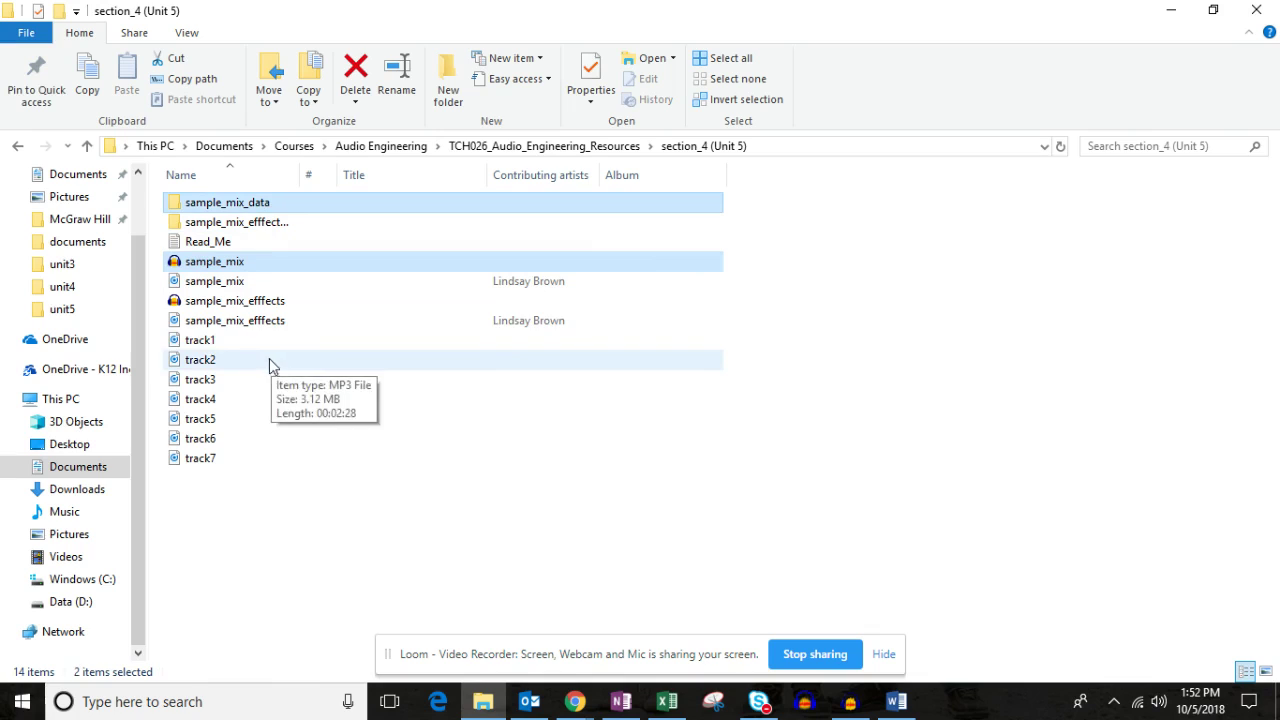
pyautogui.keyDown('ctrl'); pyautogui.click(238, 287); pyautogui.keyUp('ctrl')
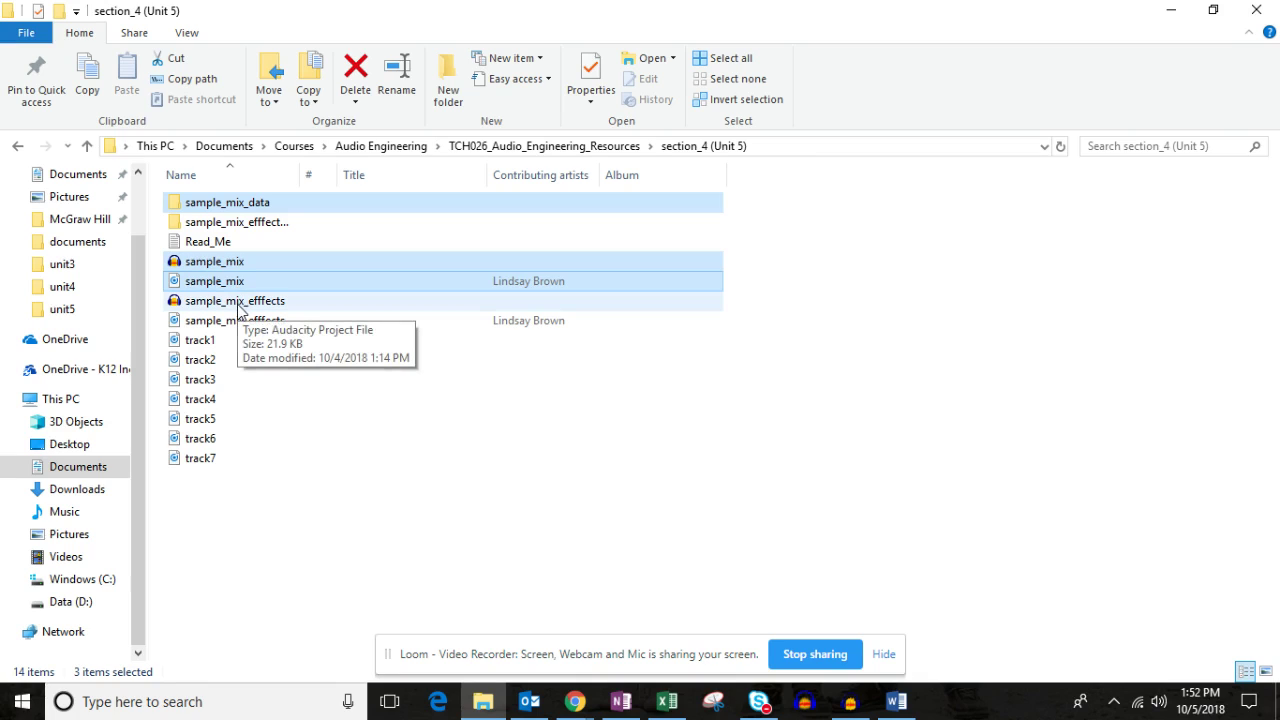
pyautogui.keyDown('ctrl'); pyautogui.click(238, 305); pyautogui.keyUp('ctrl')
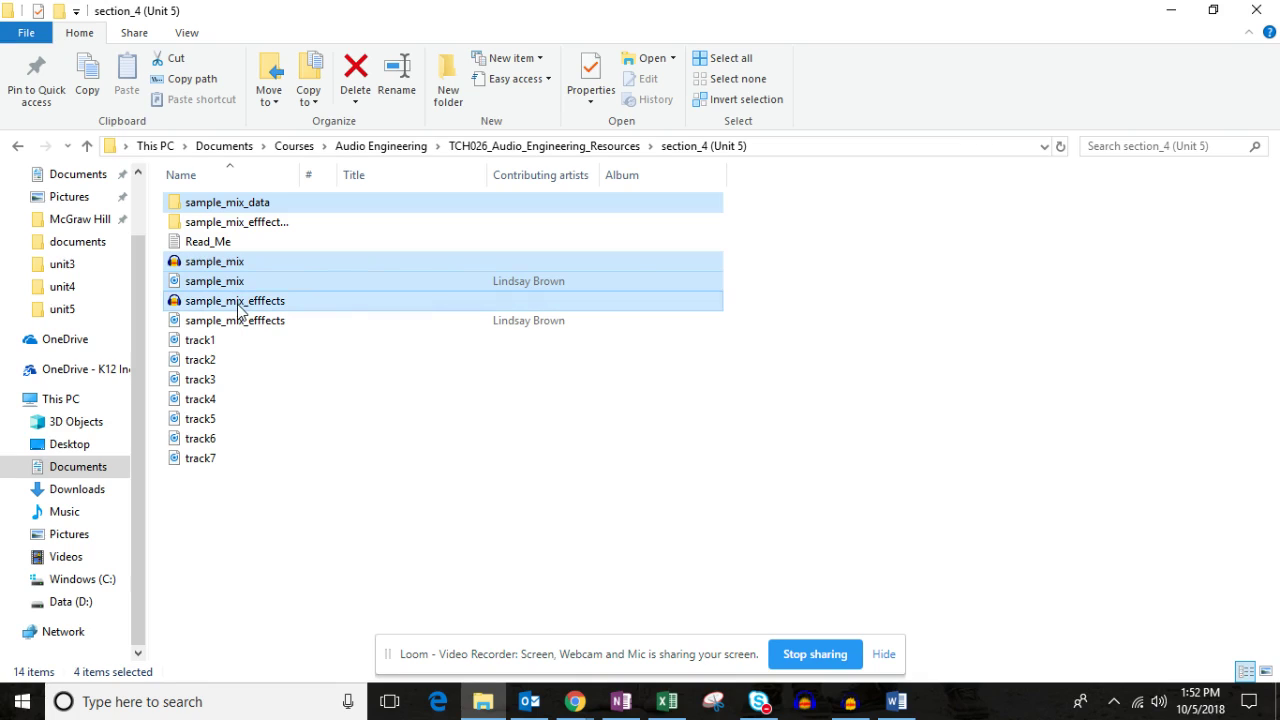
pyautogui.keyDown('ctrl'); pyautogui.click(268, 225); pyautogui.keyUp('ctrl')
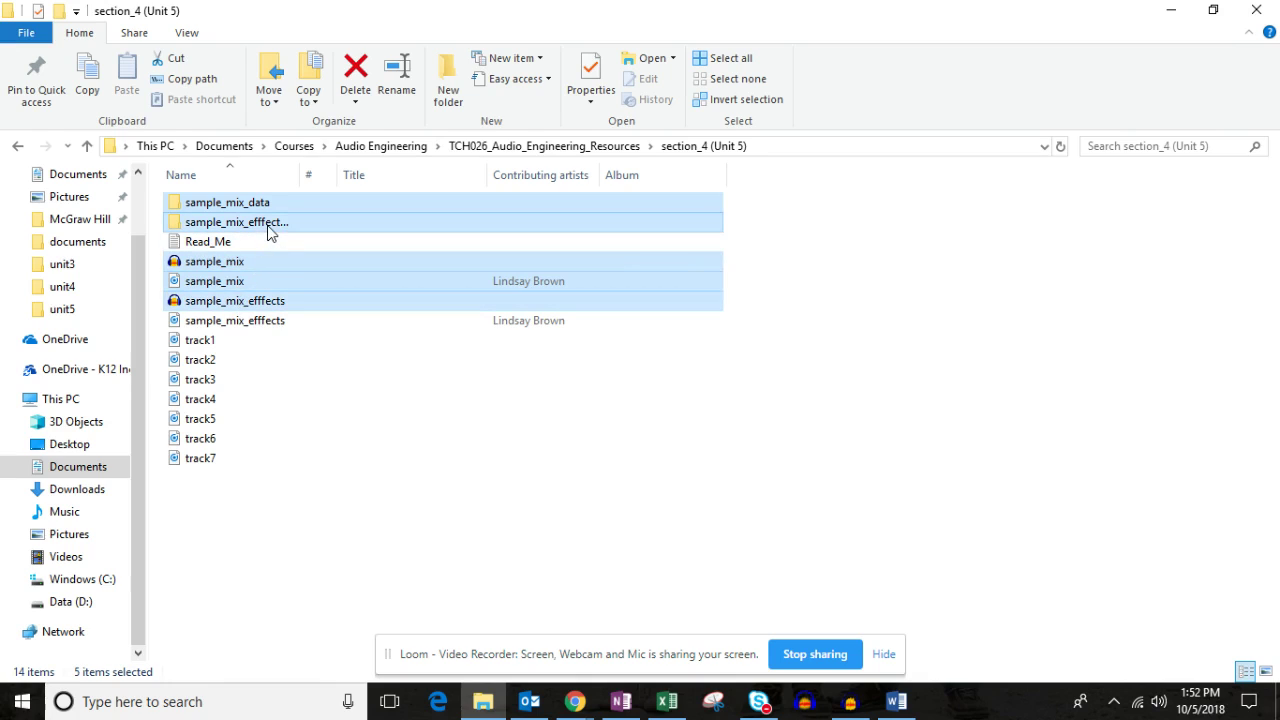
pyautogui.keyDown('ctrl'); pyautogui.click(279, 330); pyautogui.keyUp('ctrl')
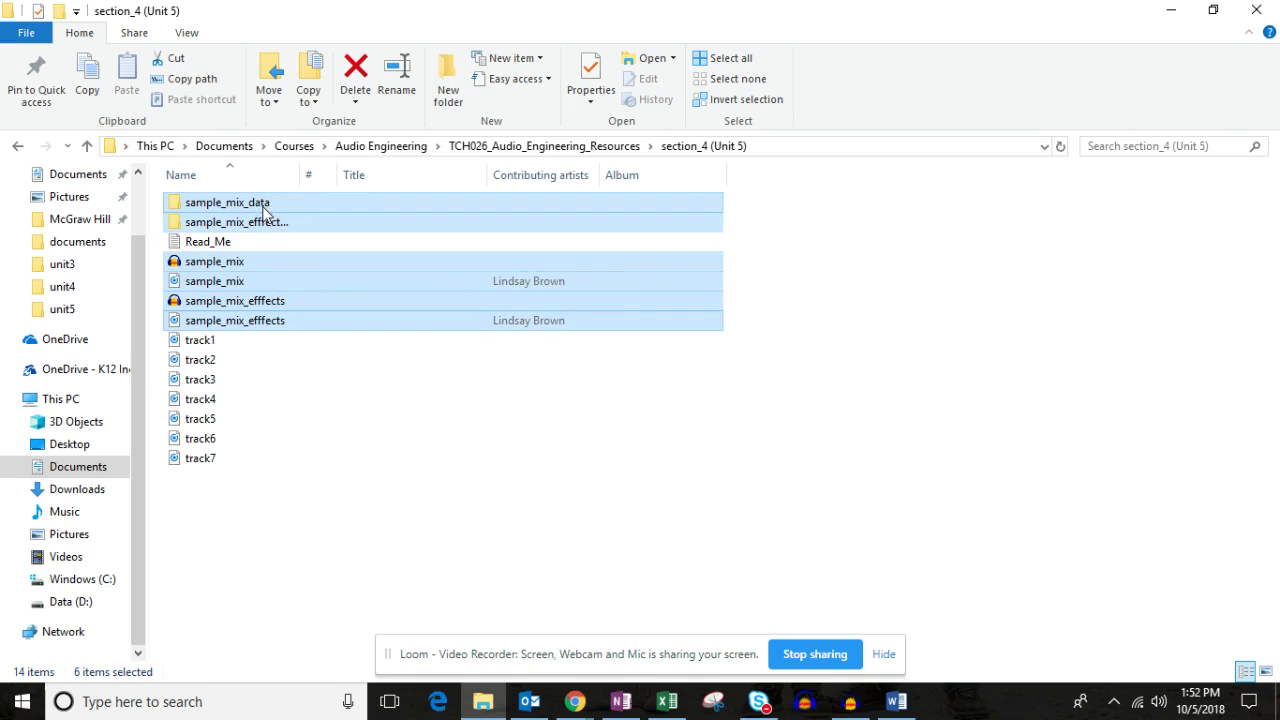
pyautogui.rightClick(329, 305)
pyautogui.moveTo(380, 364)
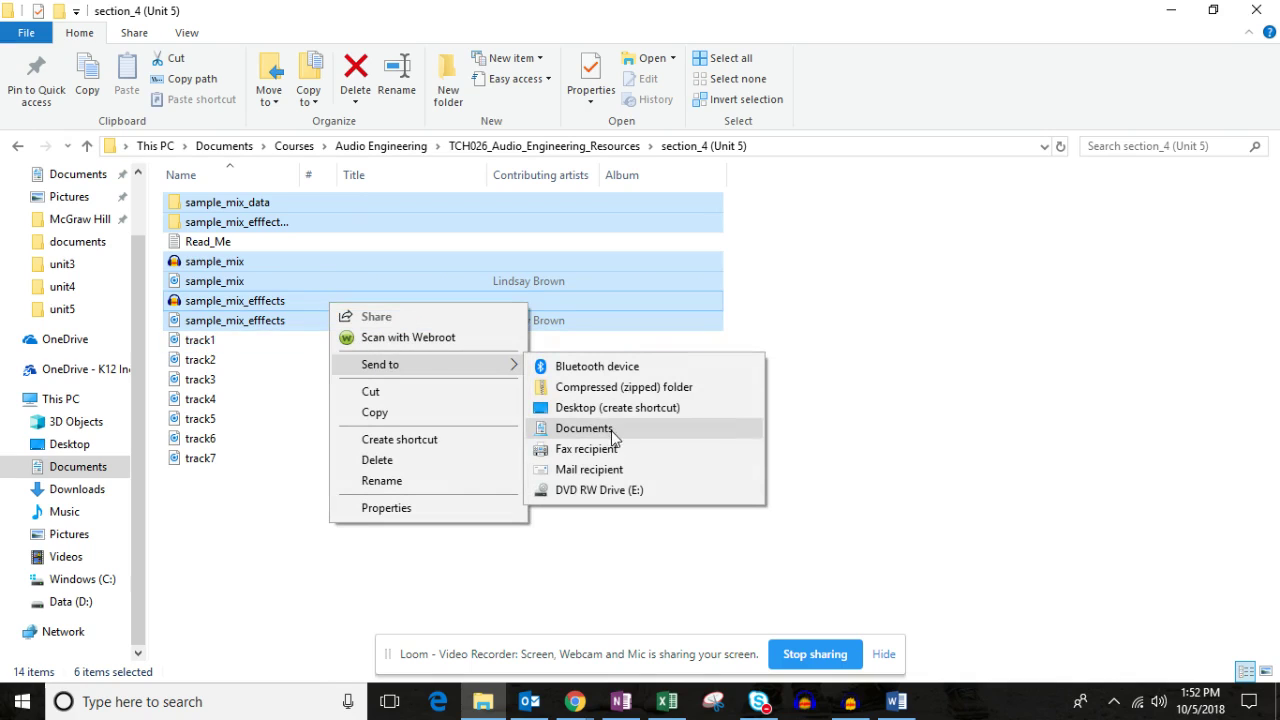
pyautogui.click(615, 392)
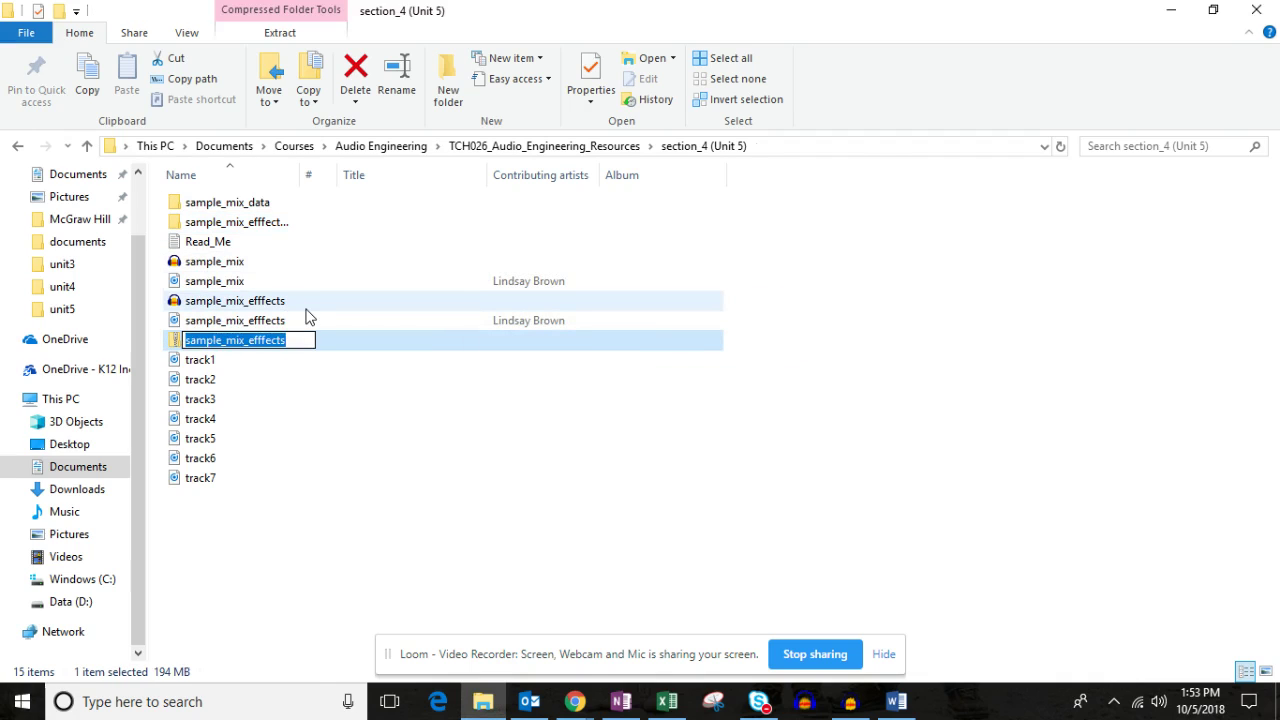
# - Rename the new zipped folder to 5.11 followed by the student's first initial and last name
pyautogui.write('5.11L. Brown')
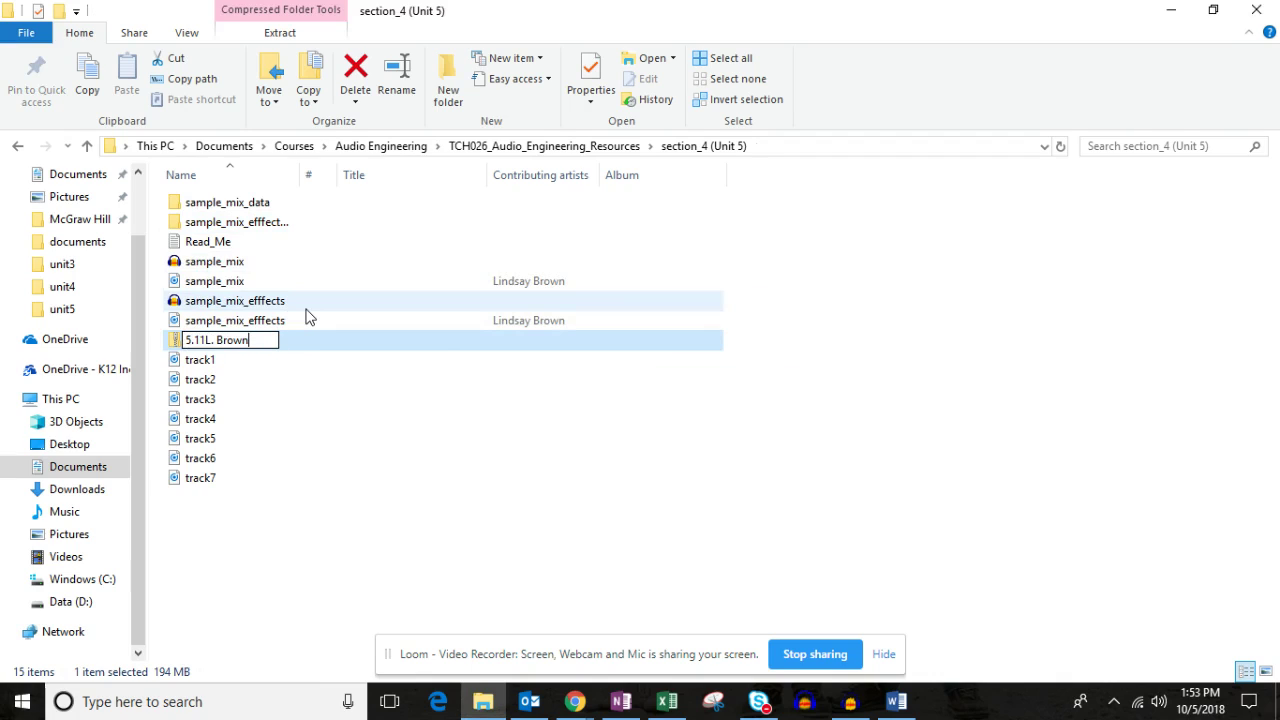
pyautogui.press('Return')
pyautogui.click(320, 440)
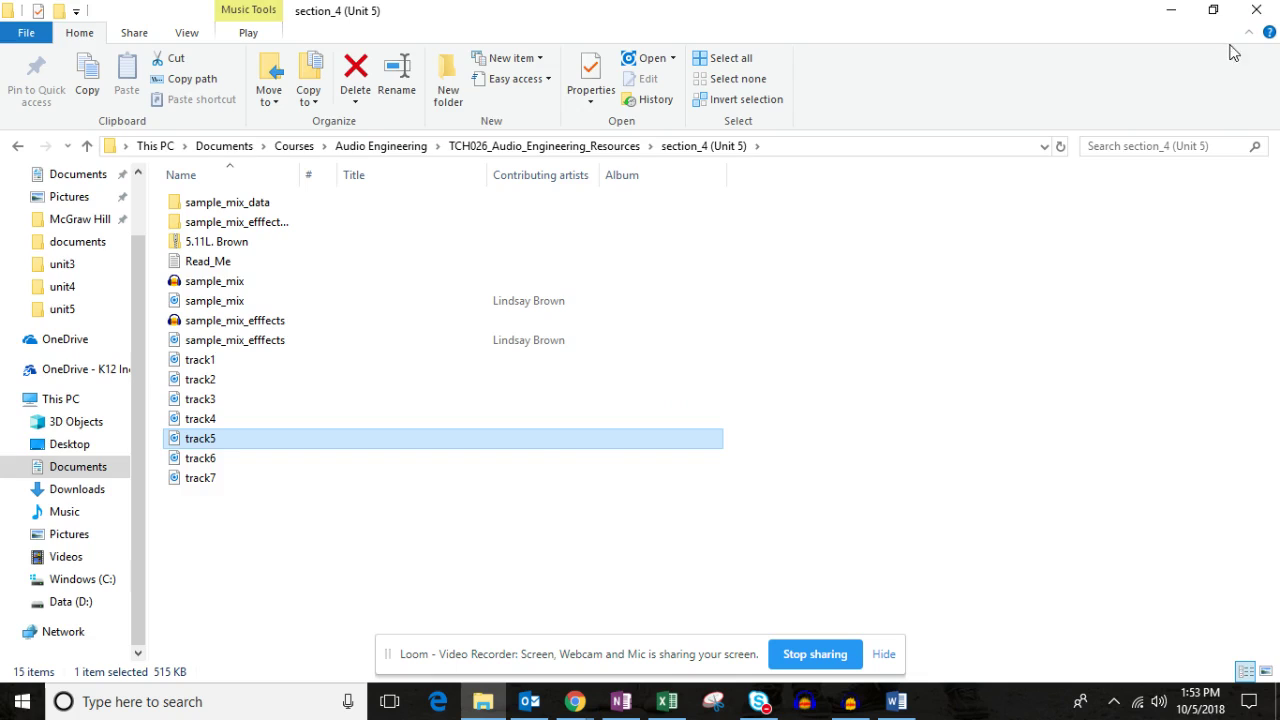
# - Switch to the Audio Engineering course in Chrome and open the 5.11 Graded Assignment: Mics and Mixing 2 submission folder from the assignments list
pyautogui.click(1213, 9)
pyautogui.moveTo(760, 30); pyautogui.dragTo(1028, 142)
pyautogui.click(531, 190)
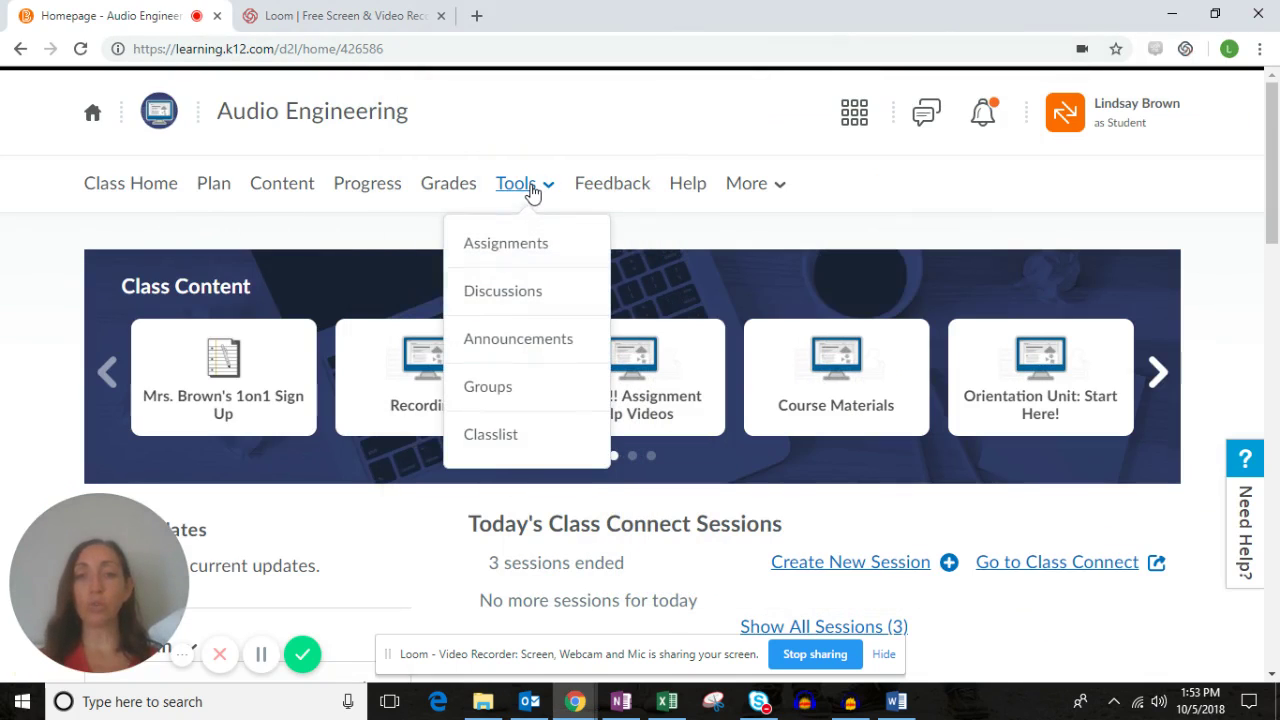
pyautogui.click(524, 254)
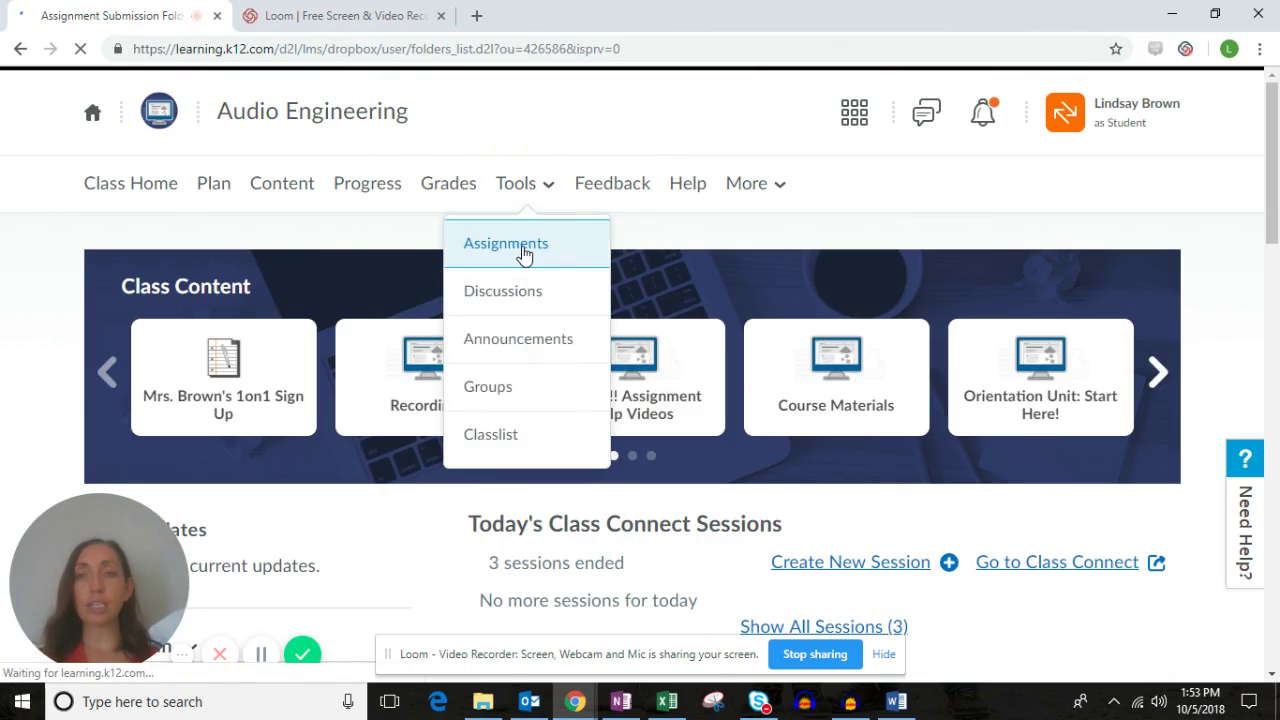
pyautogui.scroll(-12, 497, 277)
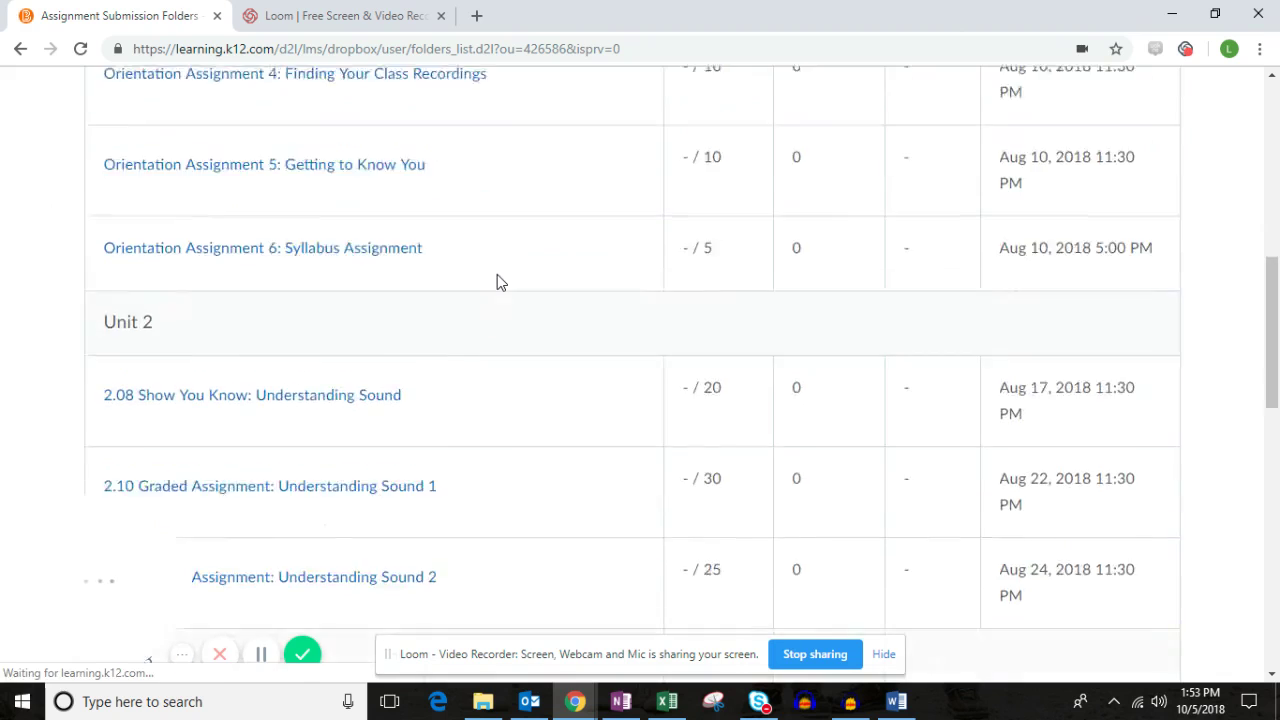
pyautogui.scroll(-10, 497, 280)
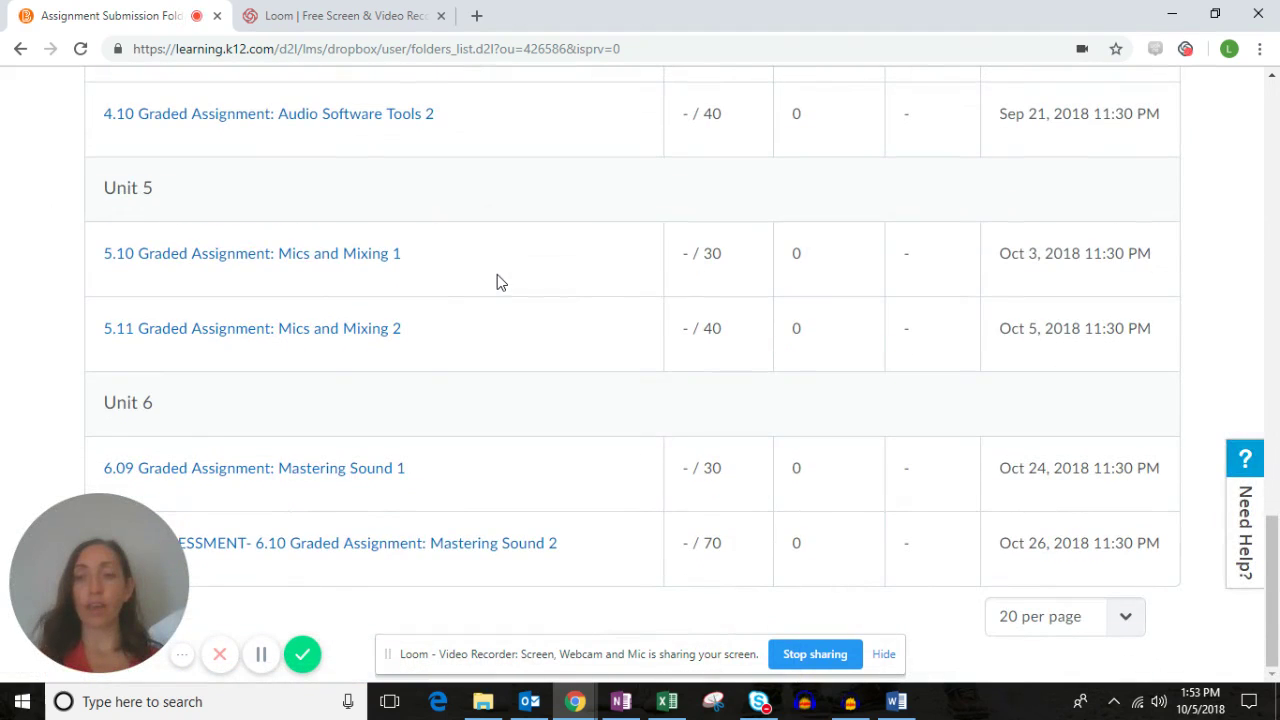
pyautogui.click(316, 332)
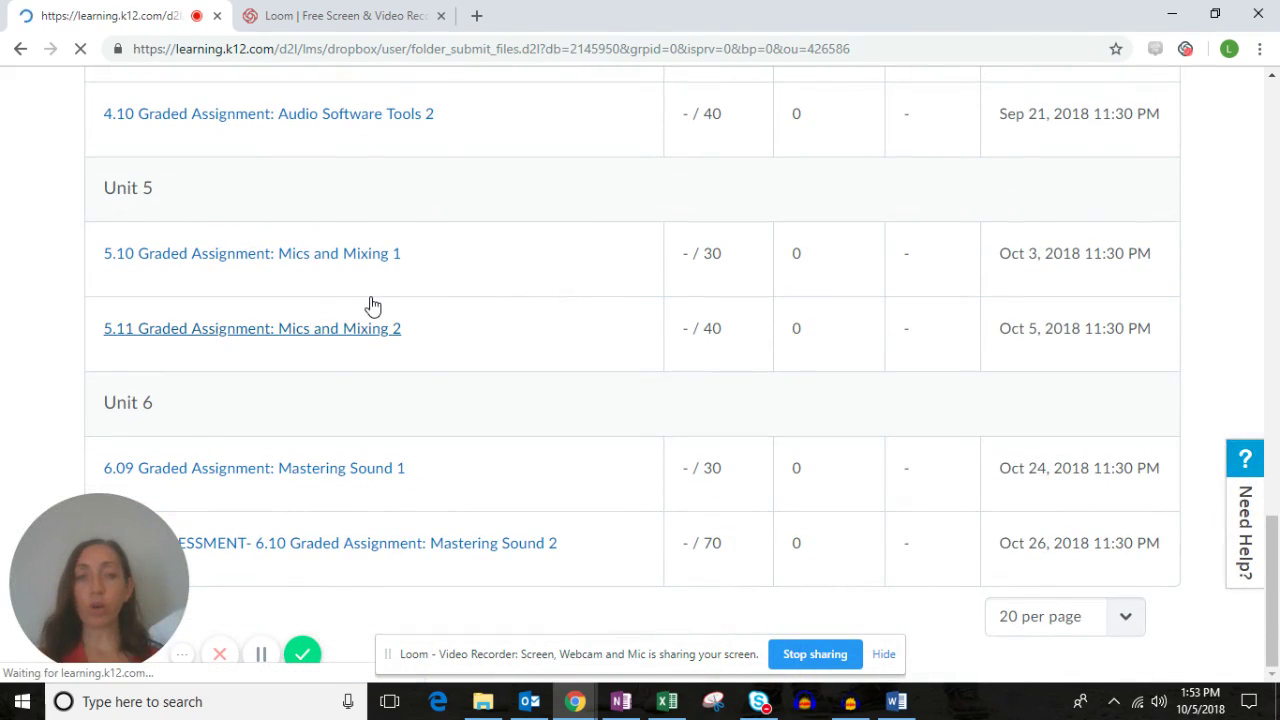
# - Start uploading the zipped 5.11 folder from section_4 (Unit 5) to the assignment's files to submit, and cancel adding it
pyautogui.scroll(-4, 298, 451)
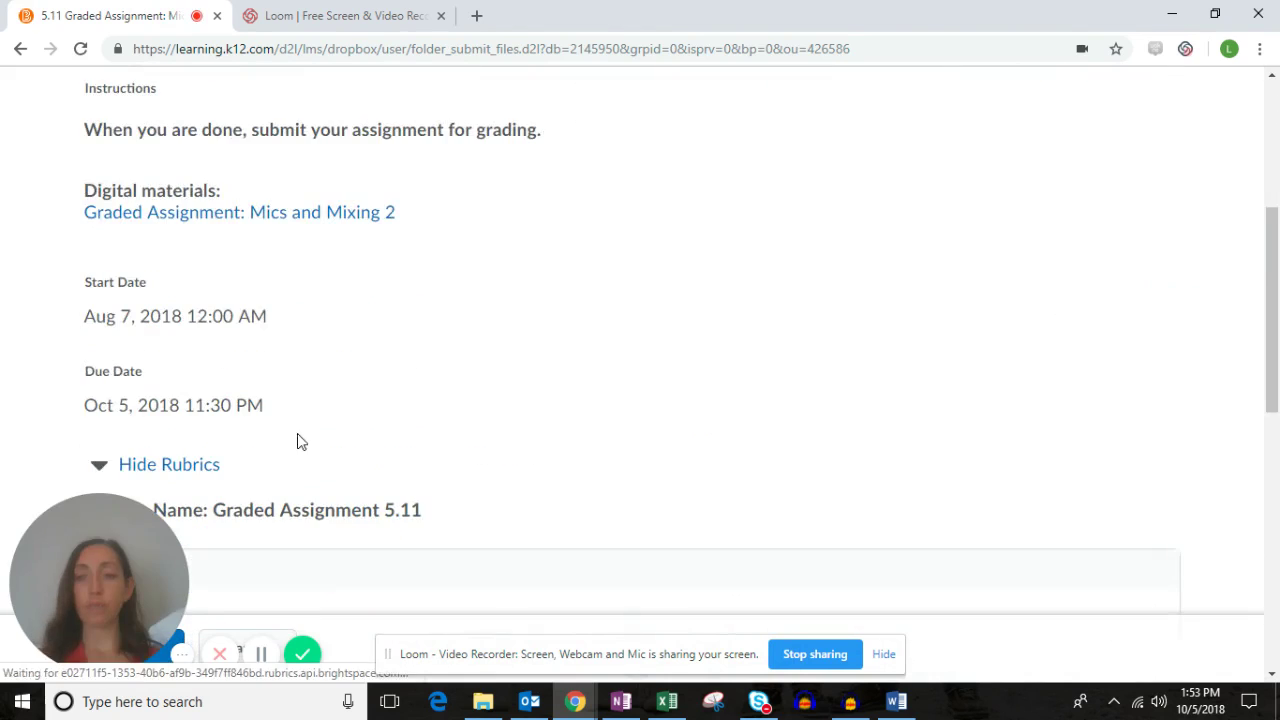
pyautogui.scroll(-15, 246, 403)
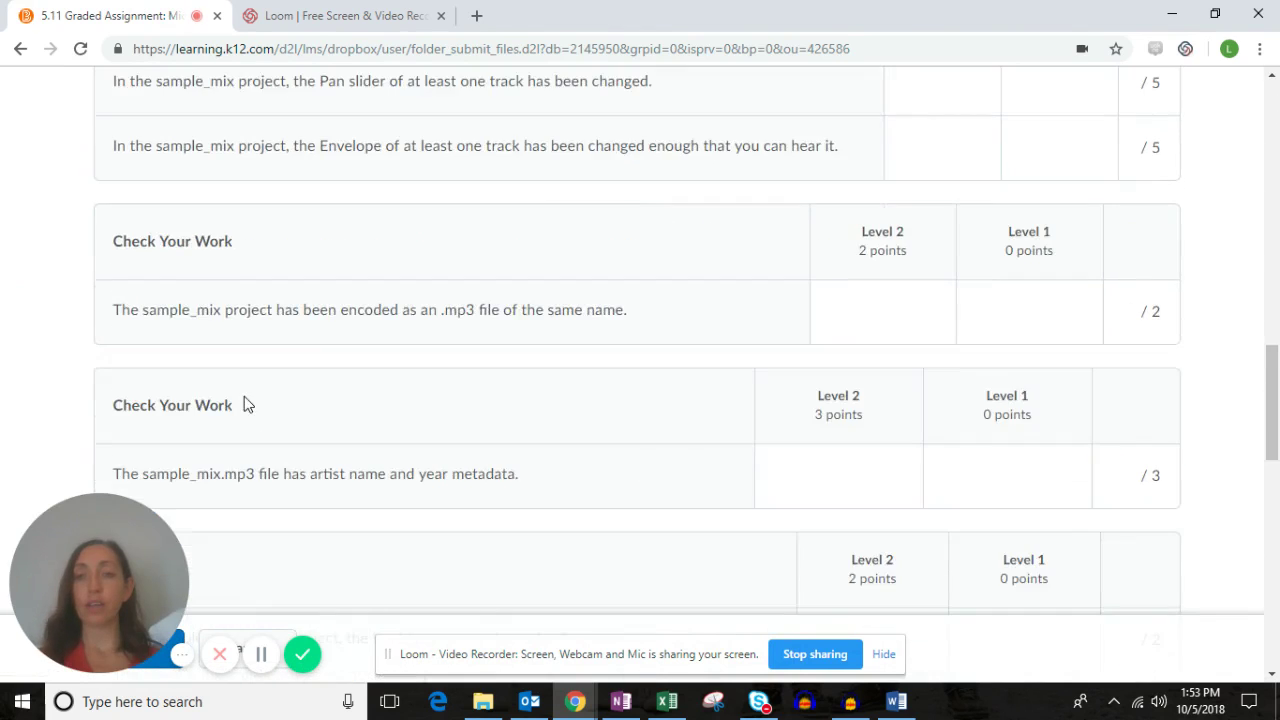
pyautogui.scroll(-10, 244, 404)
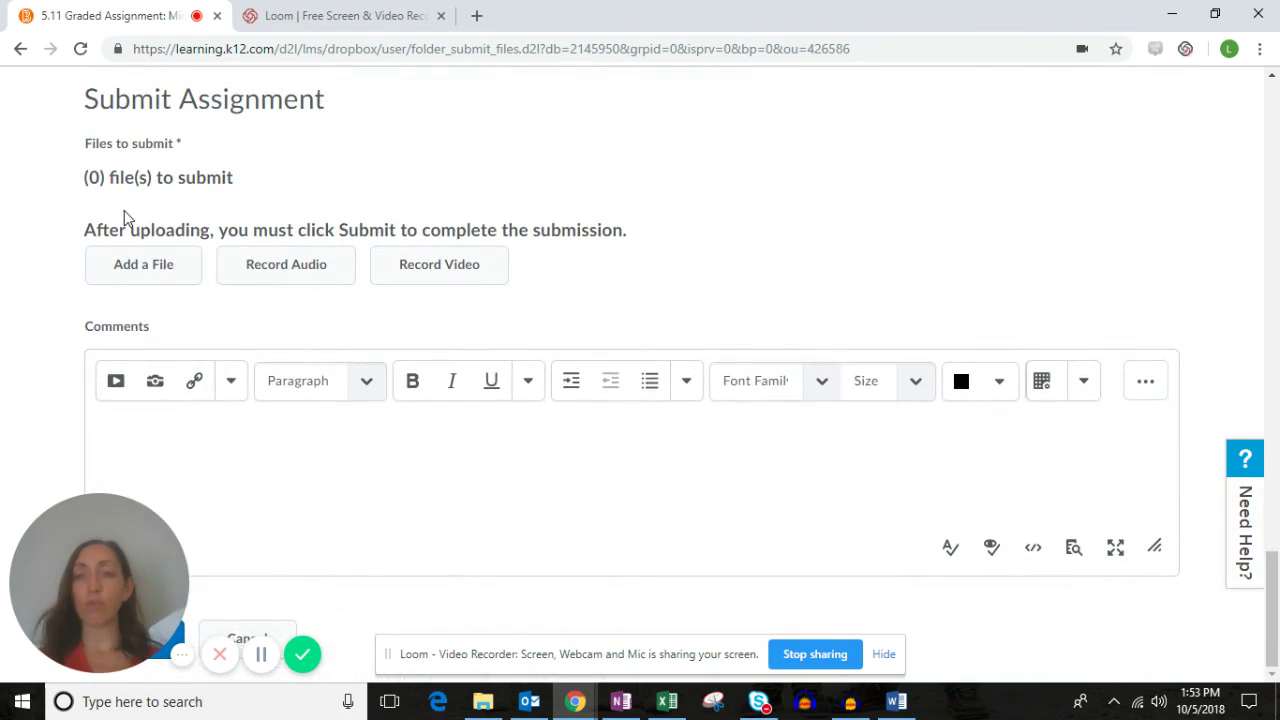
pyautogui.click(174, 270)
pyautogui.moveTo(481, 705)
pyautogui.click(540, 255)
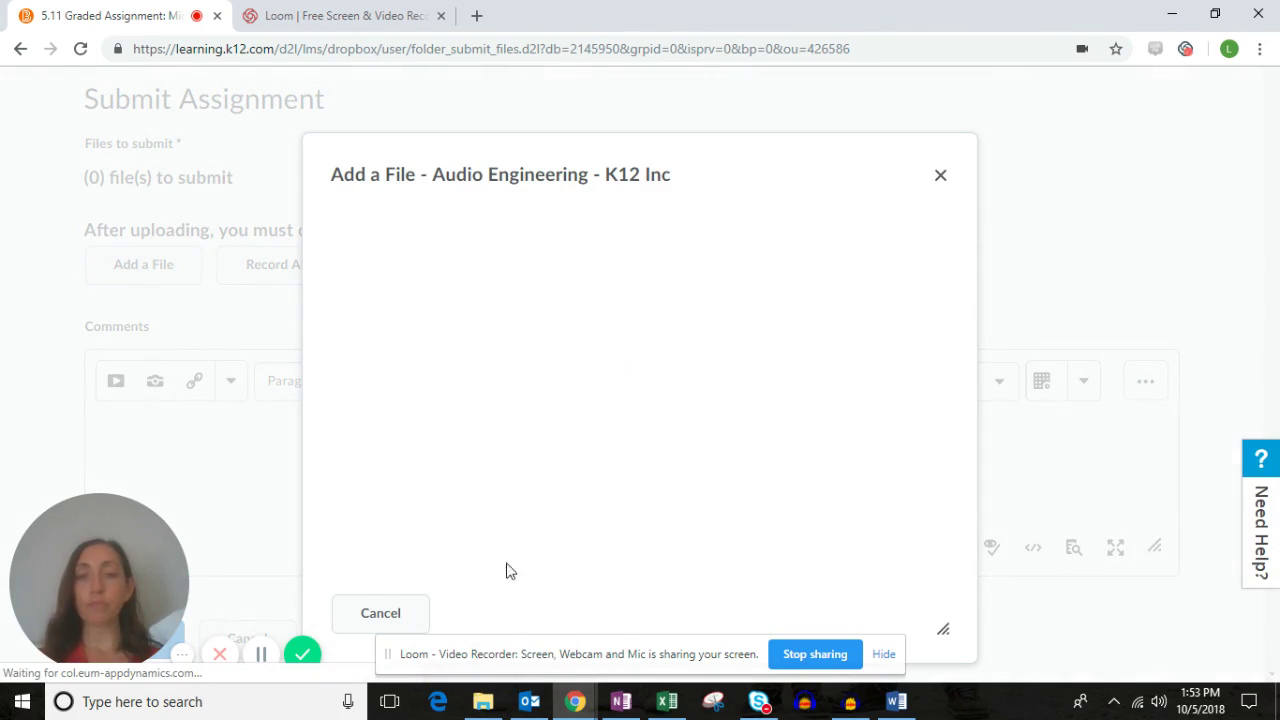
pyautogui.click(478, 706)
pyautogui.click(878, 356)
pyautogui.moveTo(650, 296); pyautogui.dragTo(566, 271)
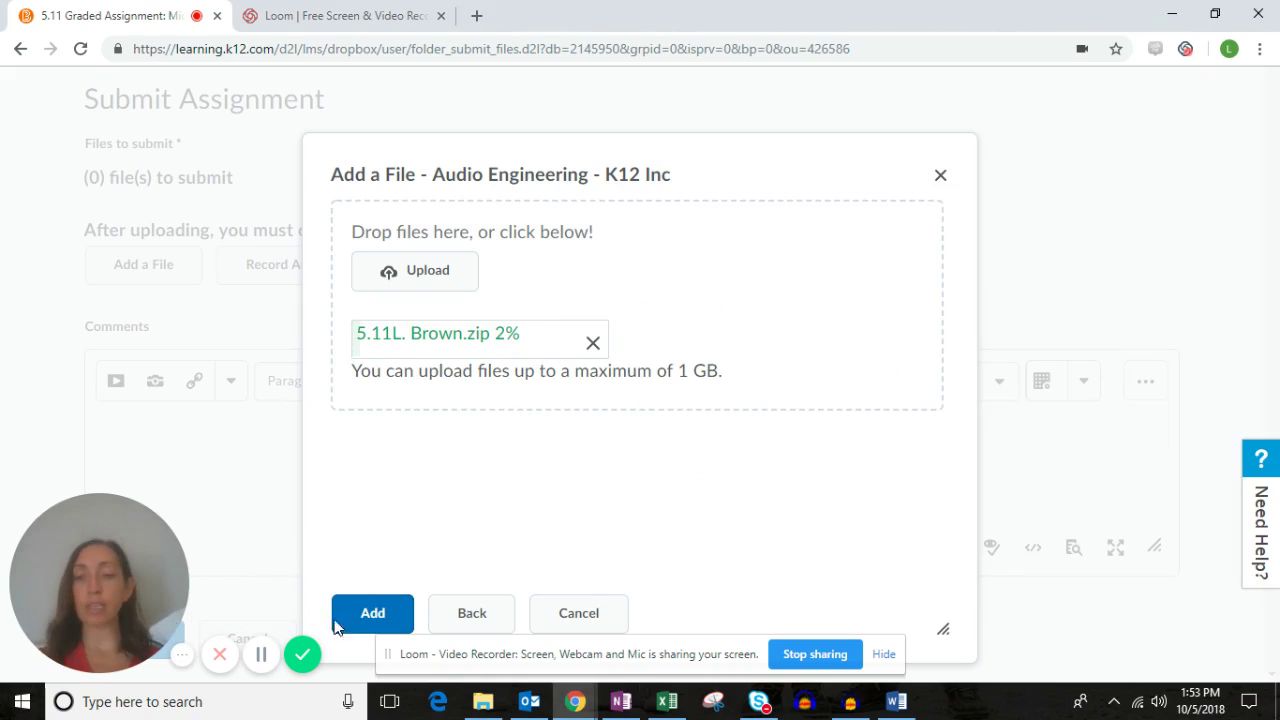
pyautogui.click(607, 622)
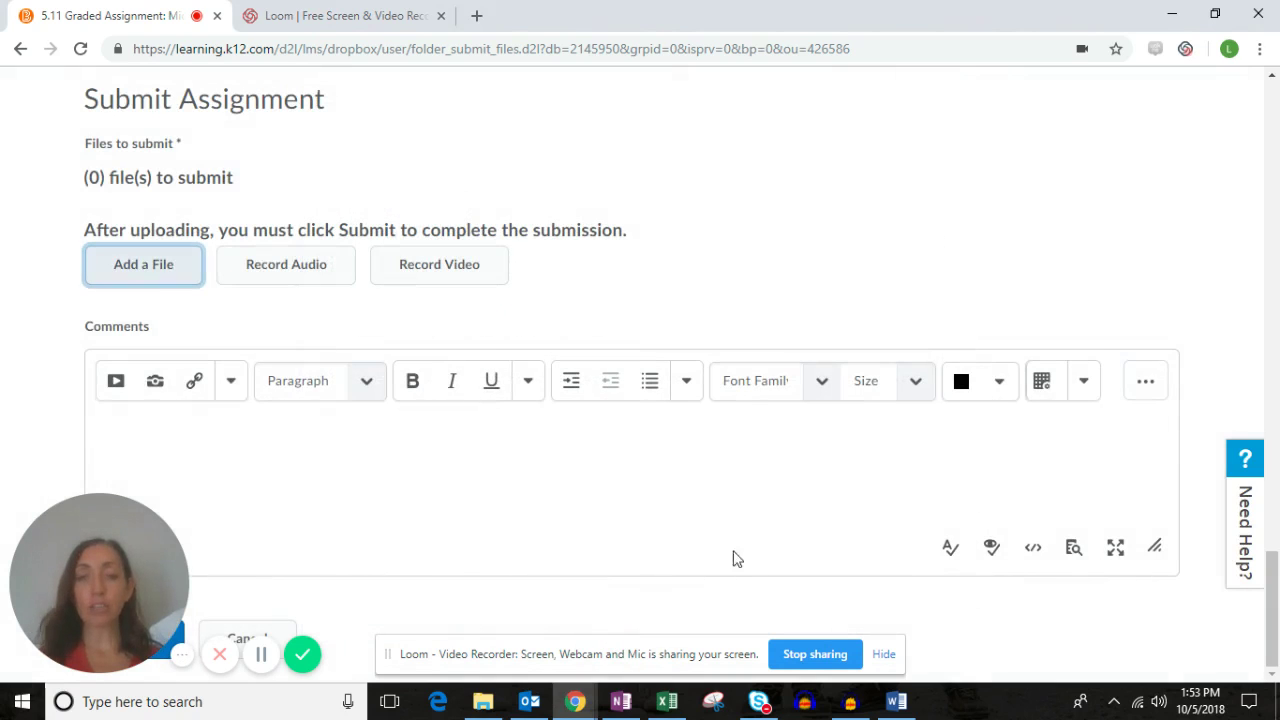
# - Return to the course's Class Home and locate the HELP!!!! Assignment Help Videos tile in Class Content
pyautogui.scroll(4, 180, 278)
pyautogui.scroll(15, 192, 262)
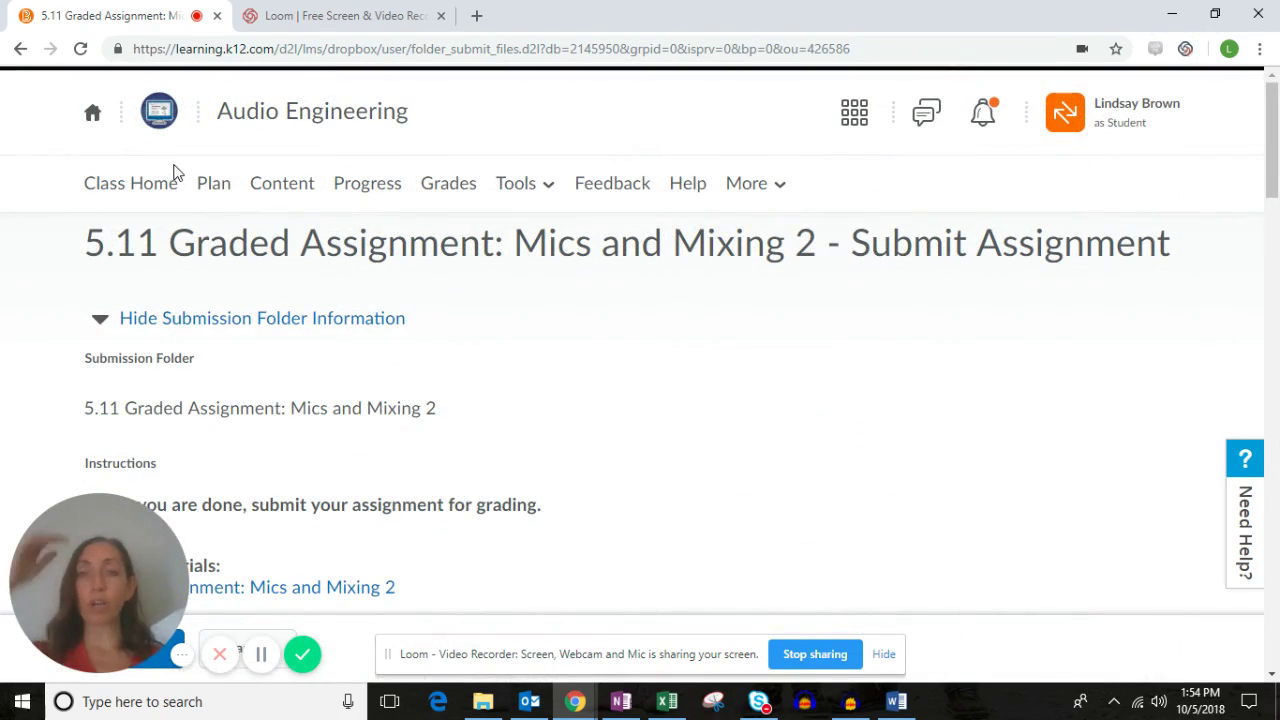
pyautogui.click(166, 192)
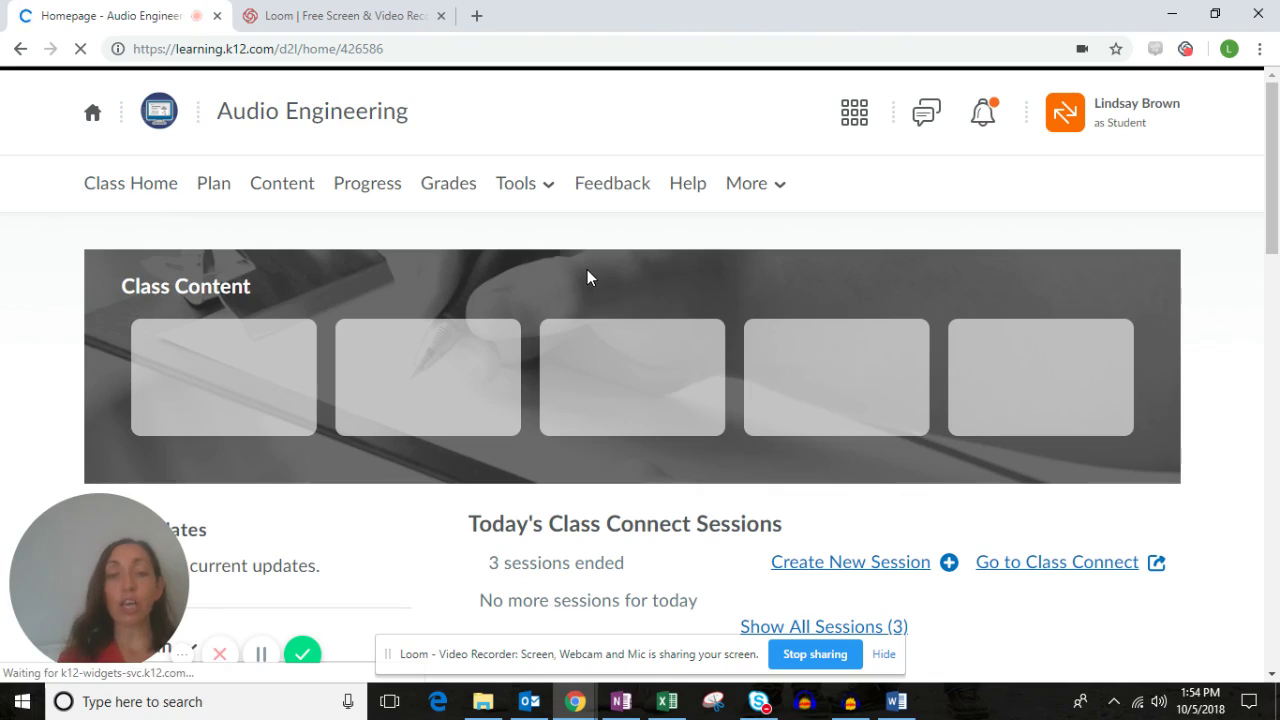
pyautogui.moveTo(663, 380)
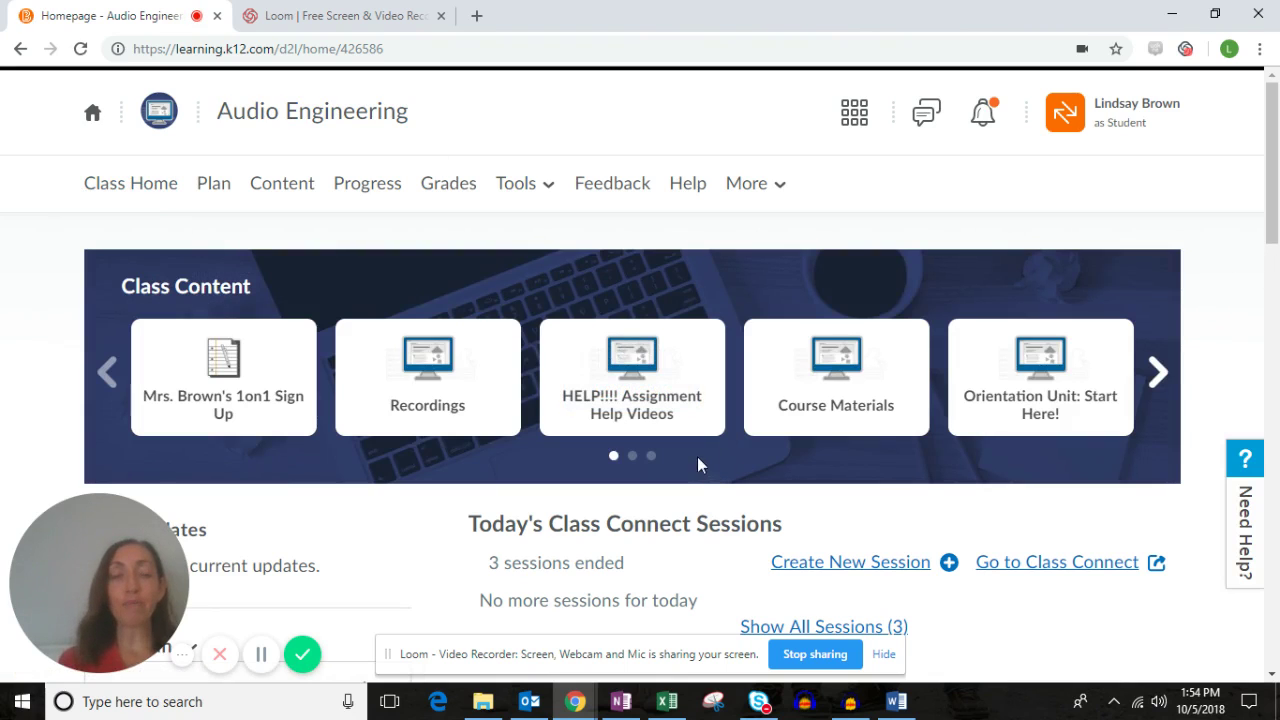
pyautogui.moveTo(688, 436)
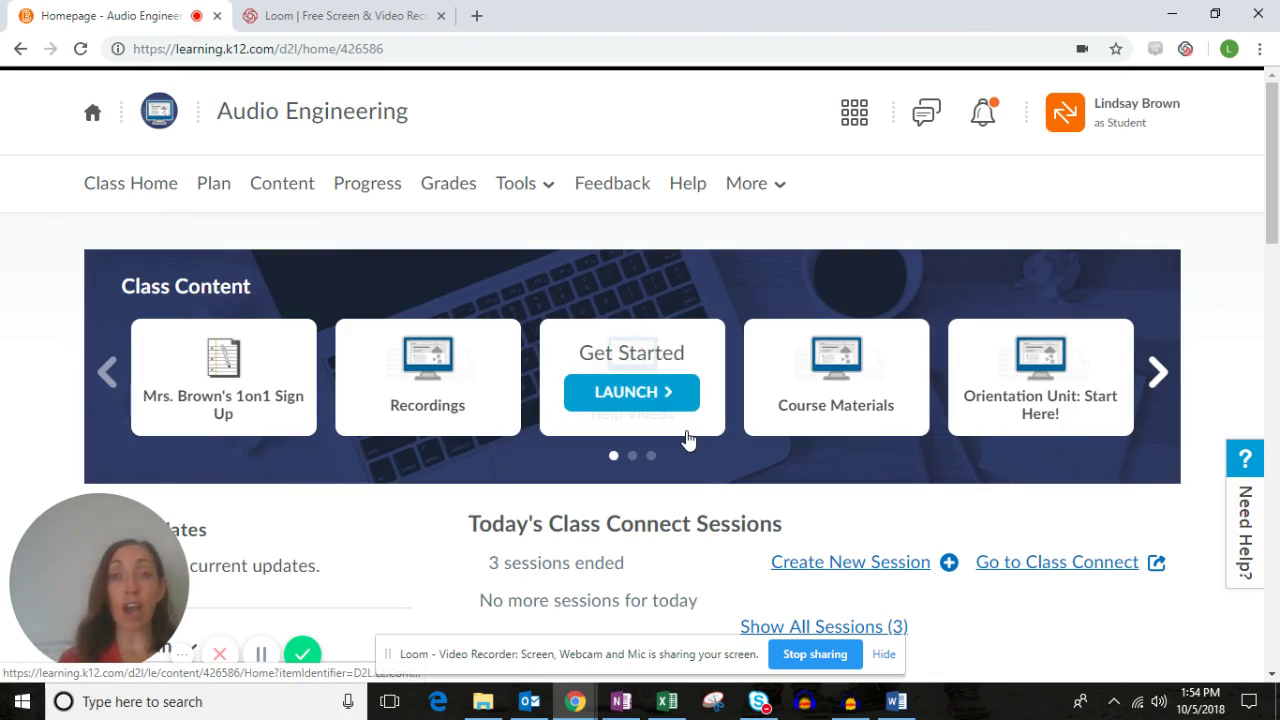